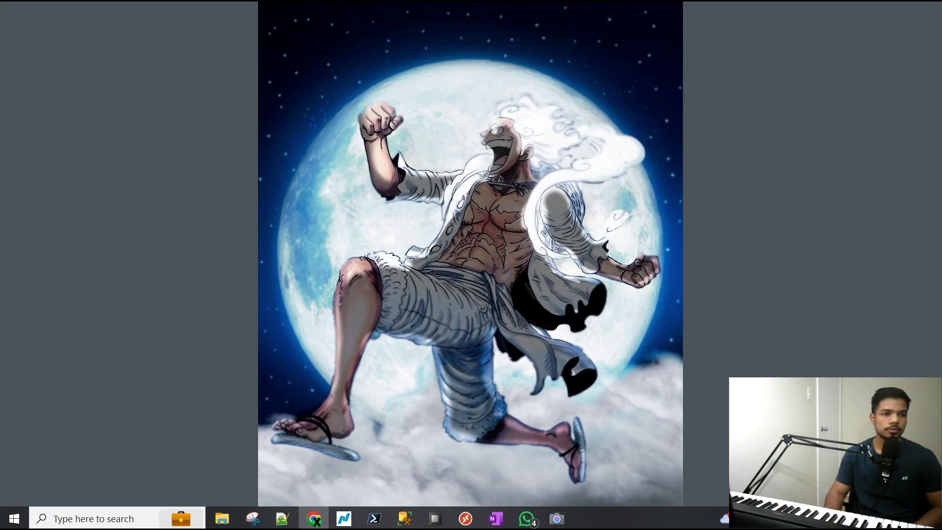
- Maximize the private browsing window and go to portal.microsoft.com
double_click(616, 46)
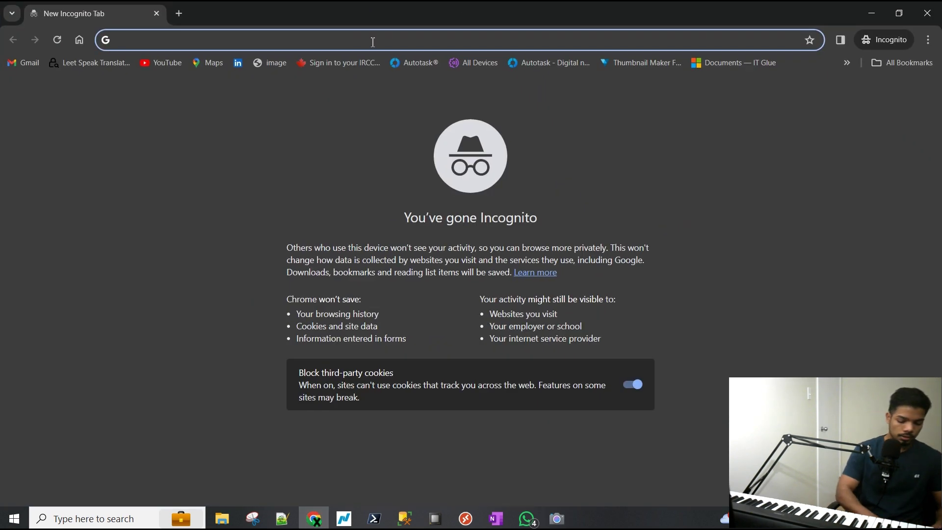
type("portal.azure.com")
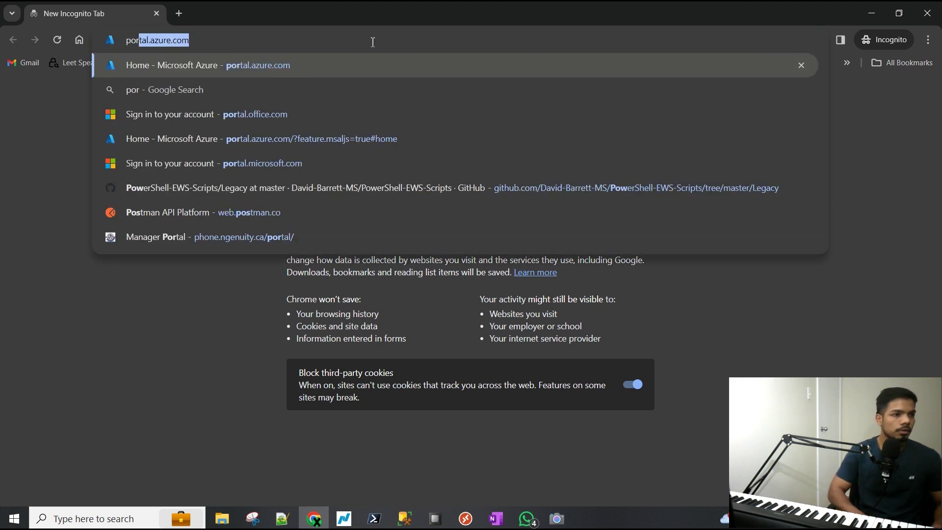
key("Down")
key("Down")
key("Down")
key("Down")
key("Return")
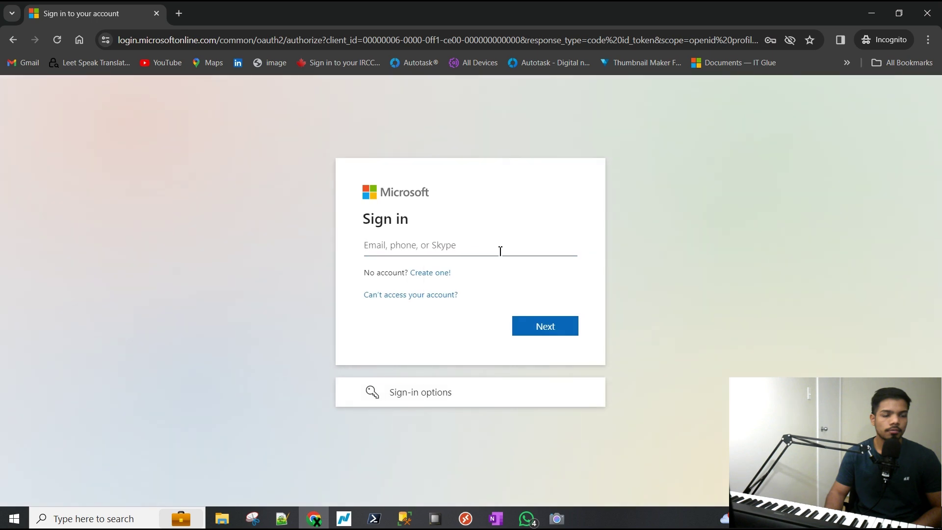
- Sign in with the saved tenant admin account and choose to stay signed in
left_click(501, 251)
left_click(467, 337)
left_click(533, 327)
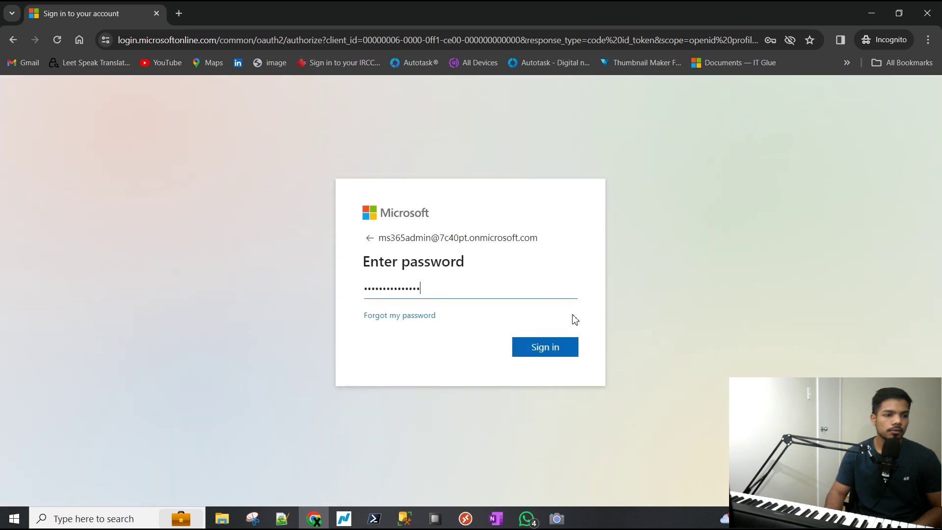
left_click(550, 348)
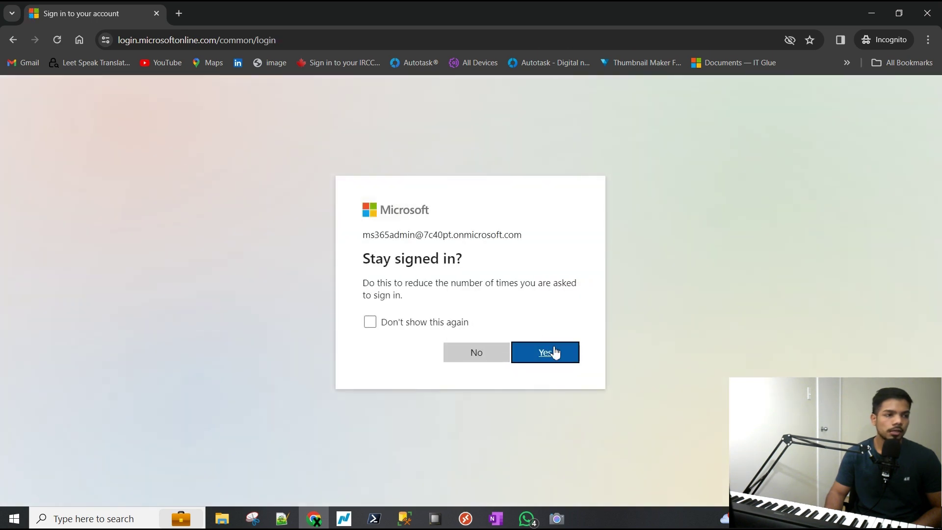
left_click(554, 352)
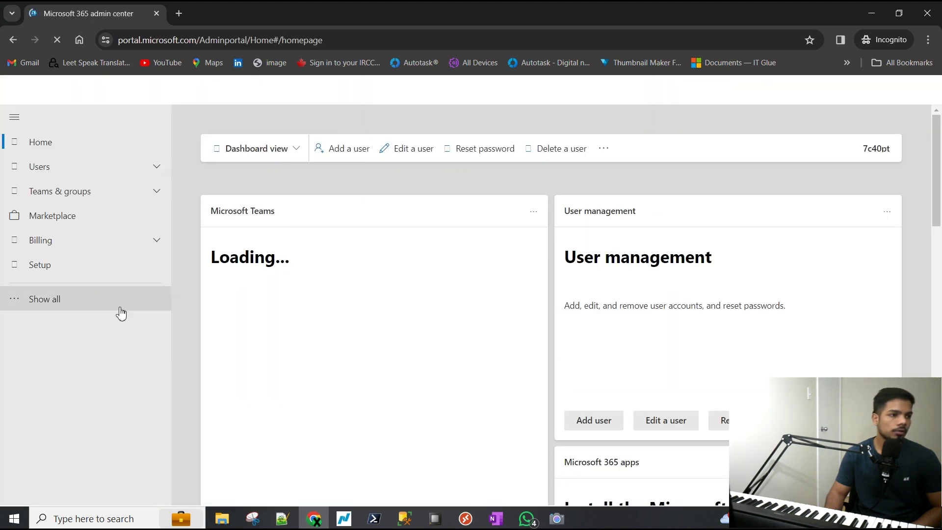
- Open the second active user's Mail settings, showing mailbox storage at 0% (3.377MB/100GB)
left_click(112, 309)
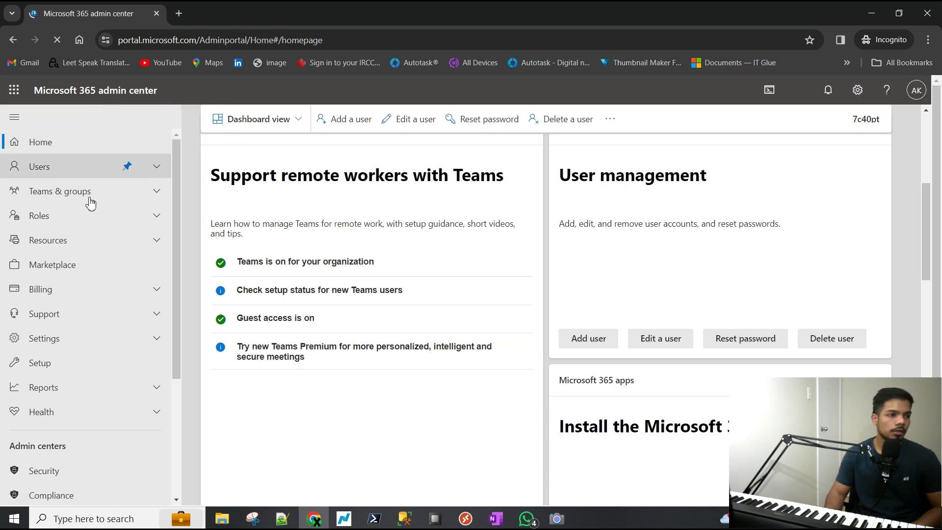
left_click(64, 168)
left_click(69, 190)
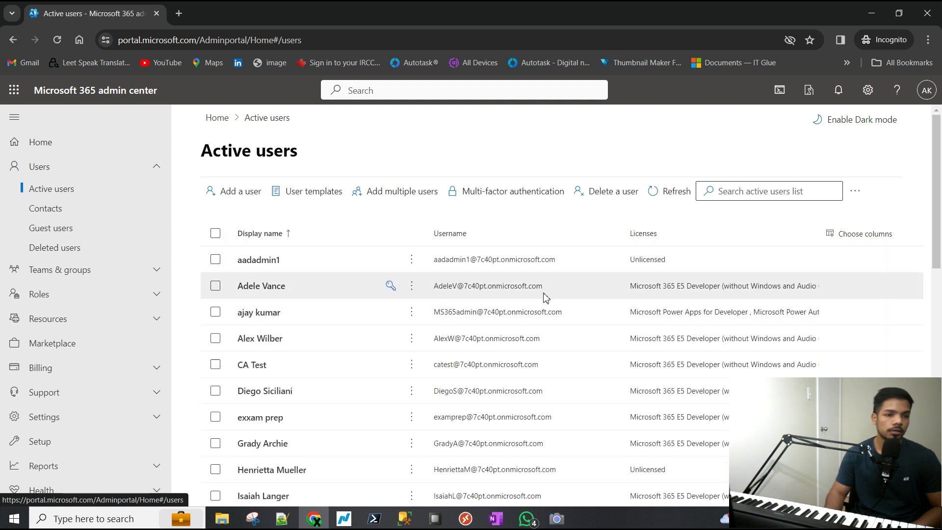
left_click(544, 296)
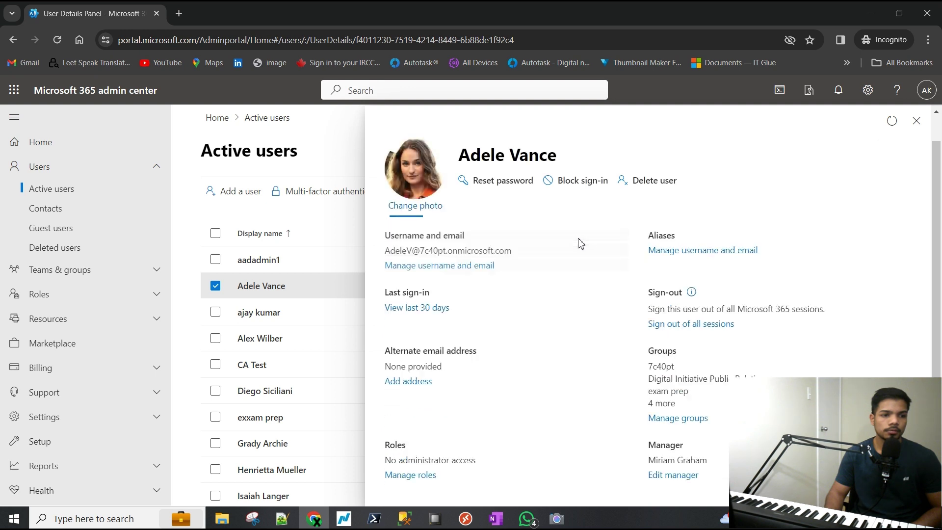
left_click(579, 246)
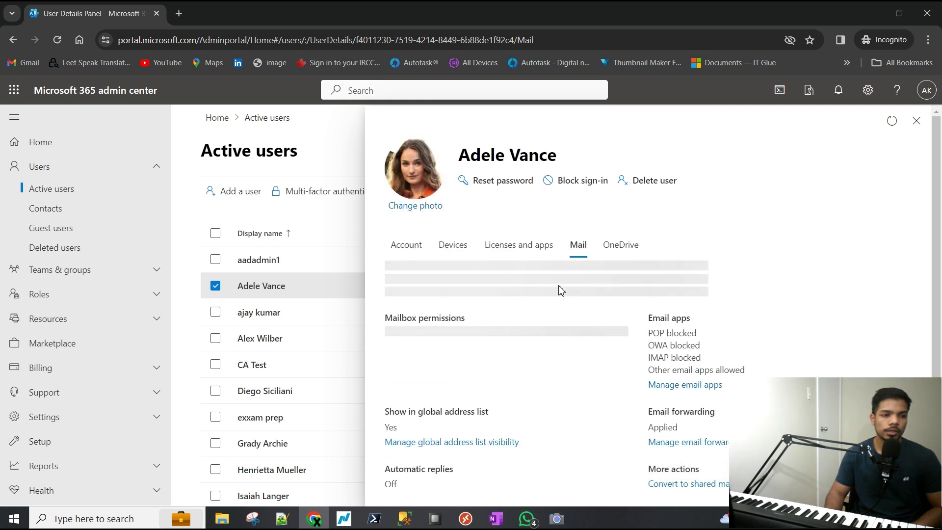
scroll(561, 290, "down", 1)
scroll(561, 291, "up", 1)
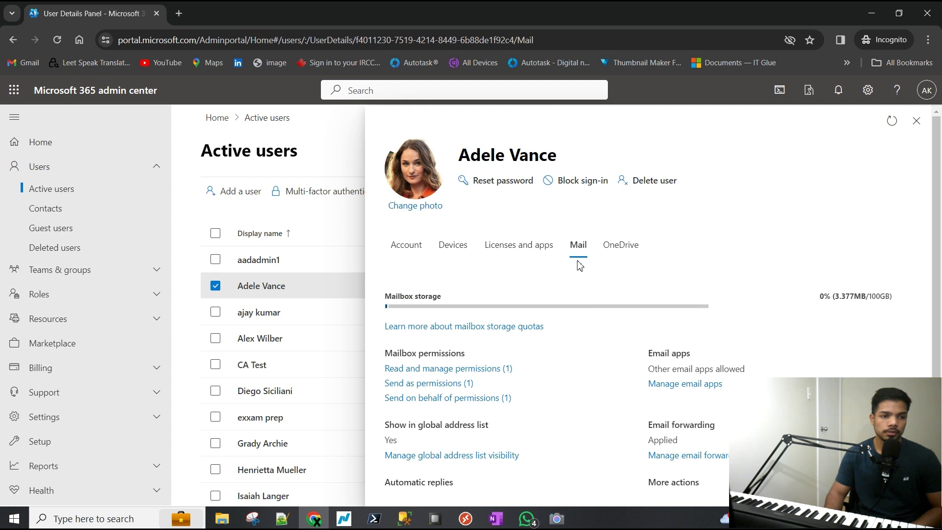
left_click(525, 255)
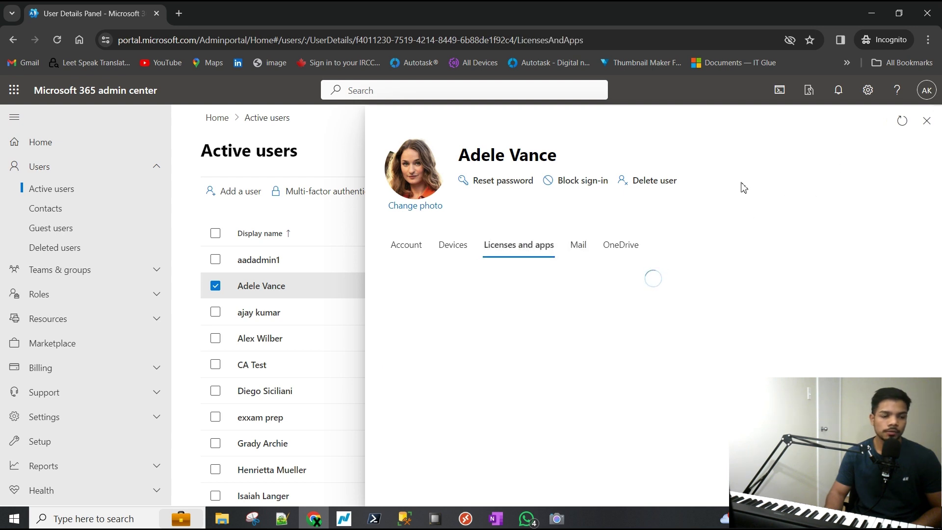
scroll(599, 343, "down", 2)
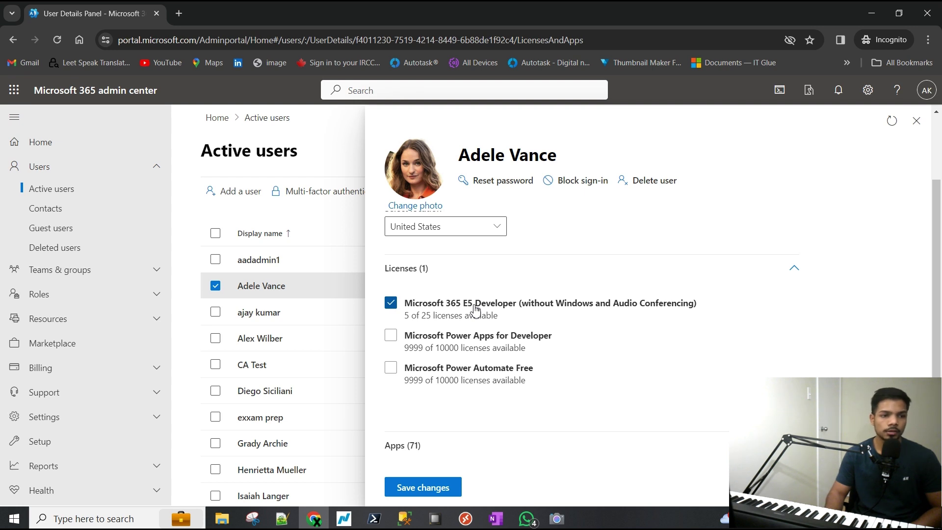
scroll(535, 274, "up", 2)
left_click(578, 246)
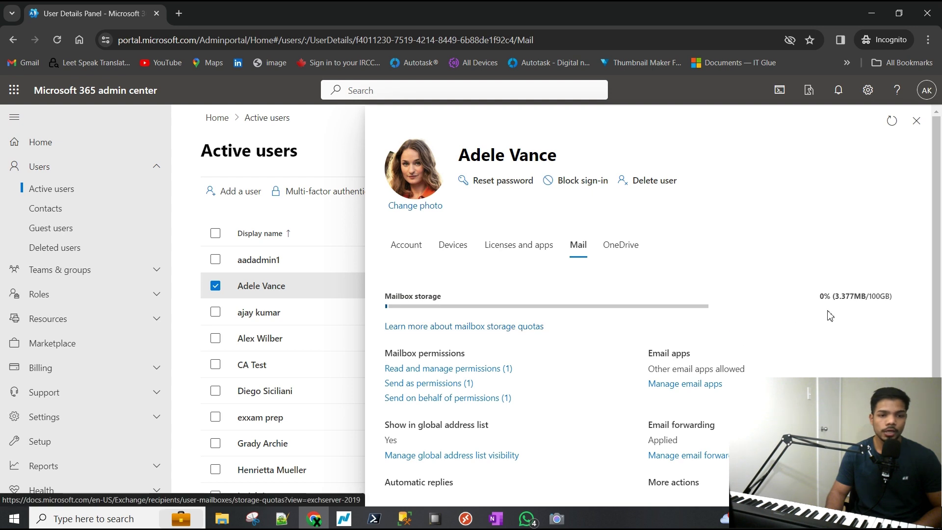
- Point out the mailbox storage figure, then close the user's details to return to Active users
left_click_drag(836, 297, 889, 309)
left_click(889, 309)
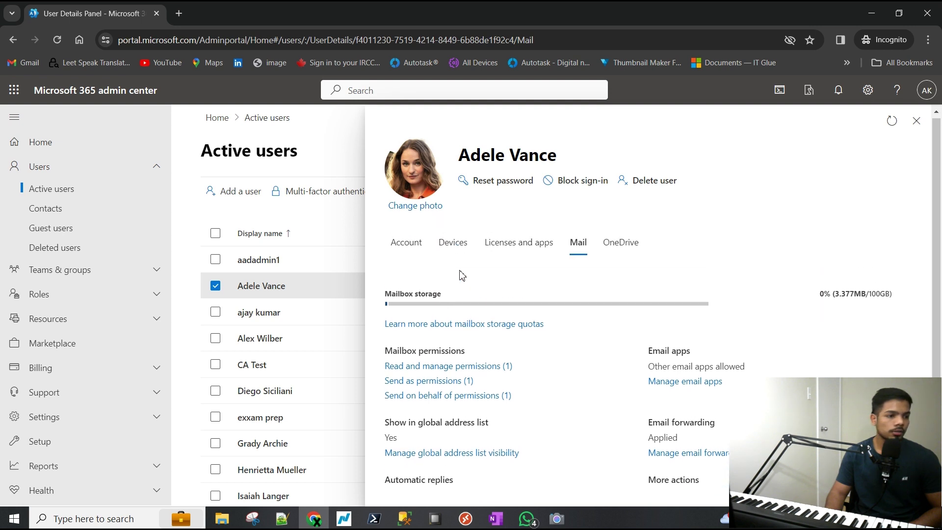
scroll(617, 282, "down", 1)
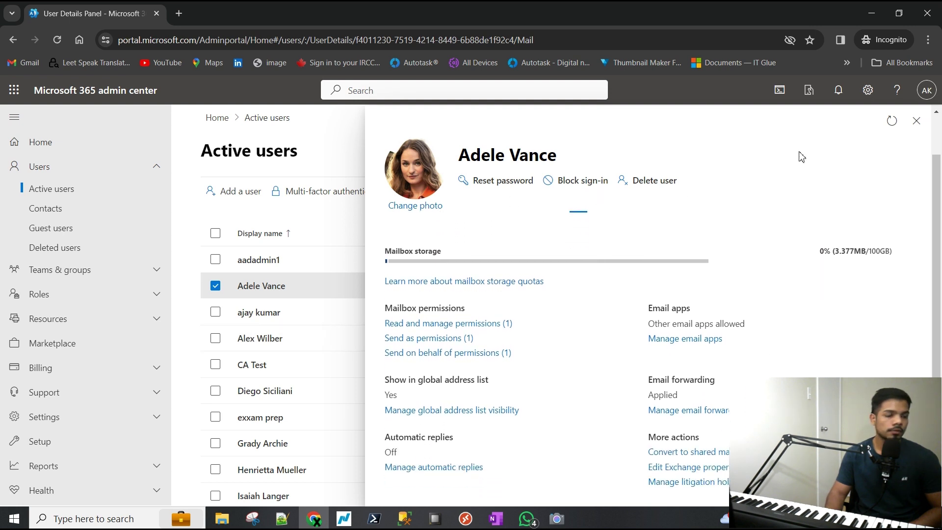
left_click(917, 121)
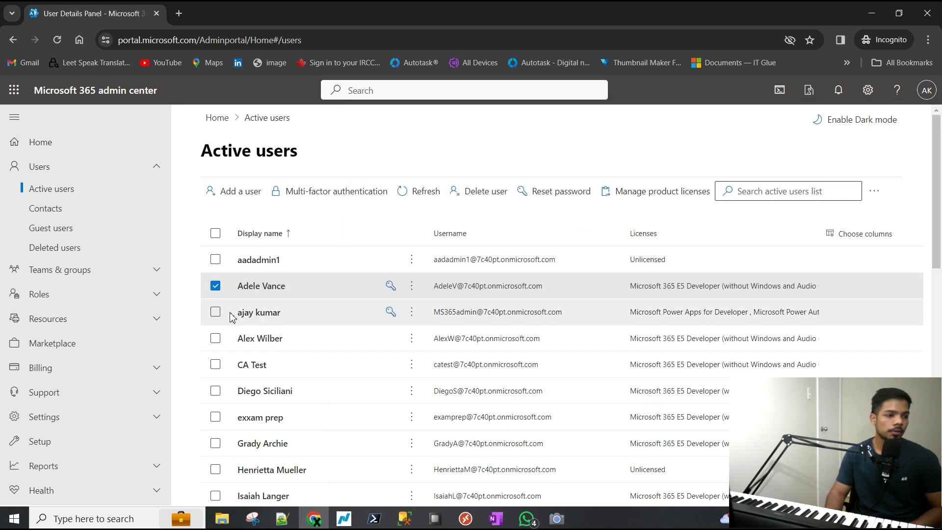
scroll(101, 420, "down", 5)
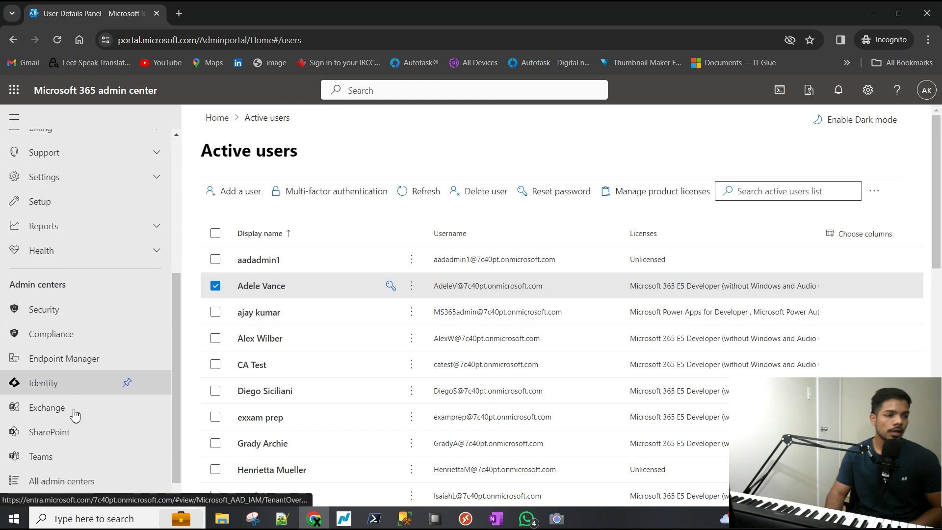
- In Exchange admin center, open the user's mailbox on the Others tab, showing archive status Disabled
left_click(49, 386)
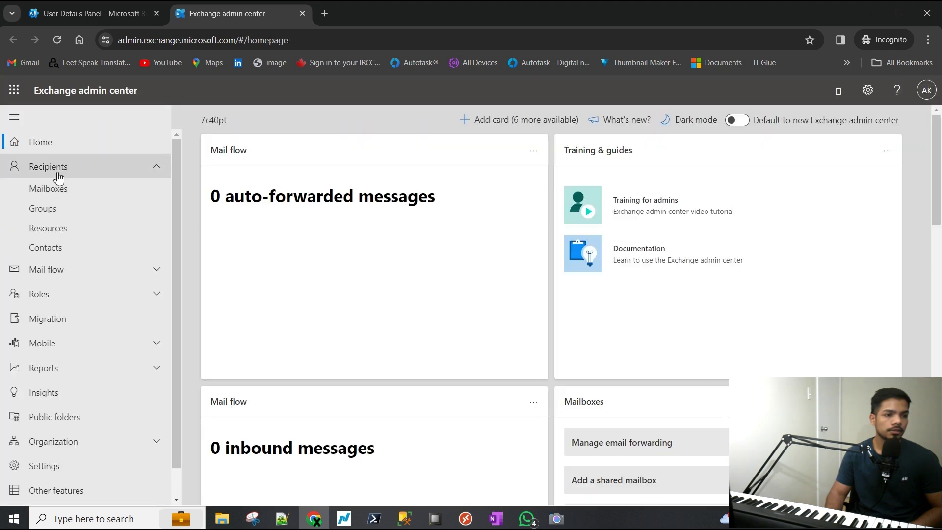
left_click(49, 188)
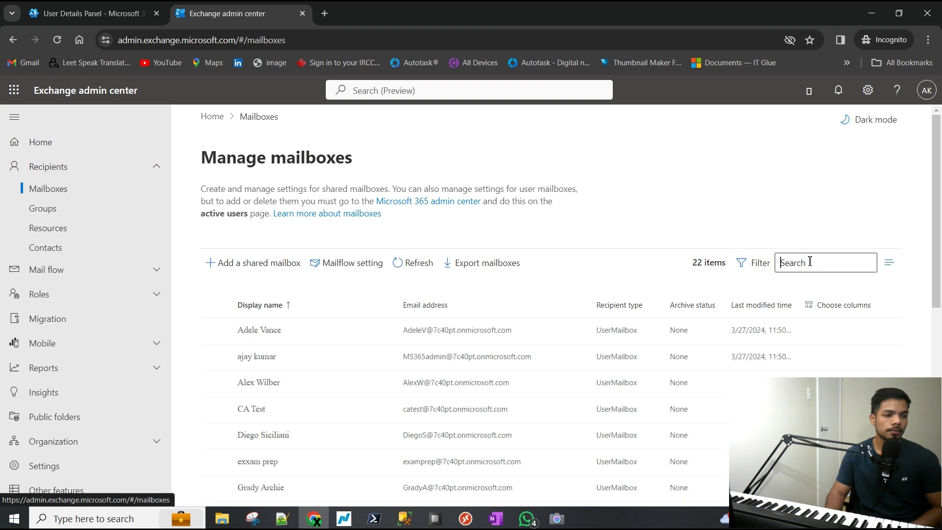
left_click(363, 333)
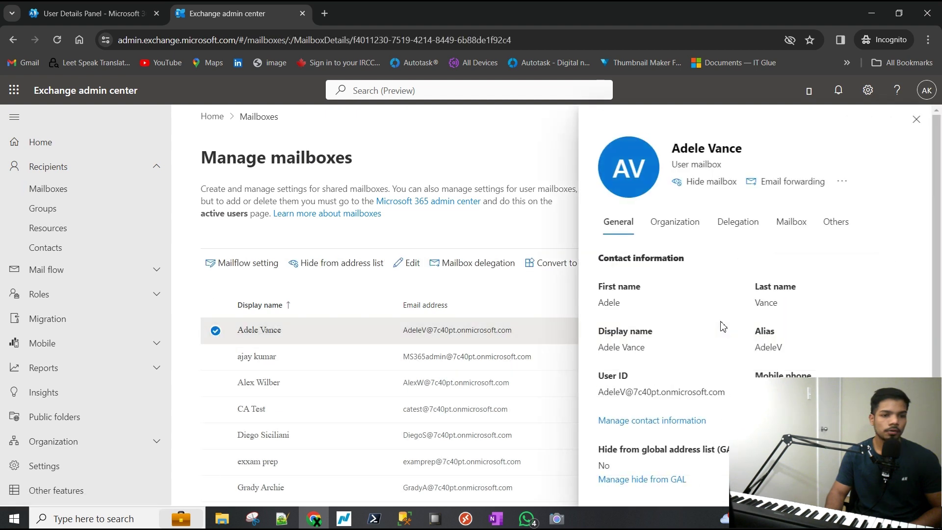
left_click(836, 222)
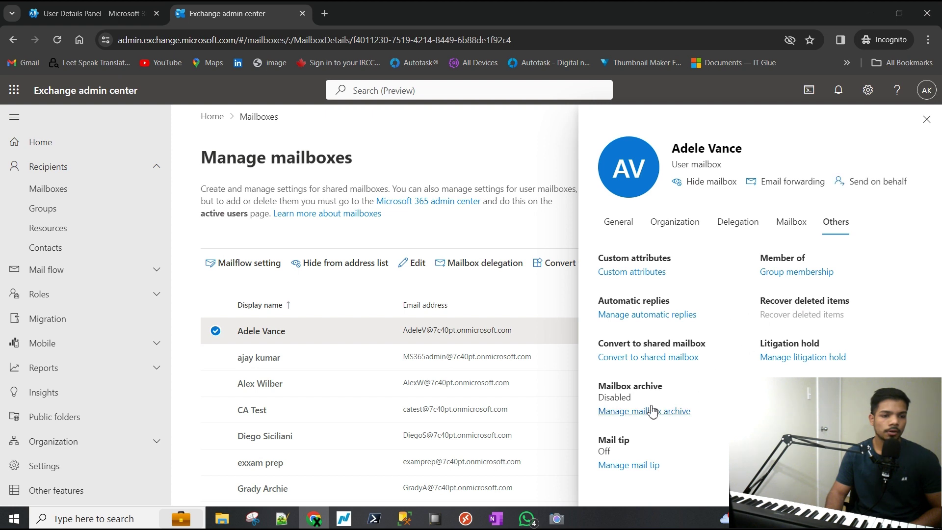
left_click_drag(611, 387, 660, 387)
left_click(616, 396)
- Enable and save the mailbox archive, then go back to Adele Vance's mailbox details
left_click(644, 411)
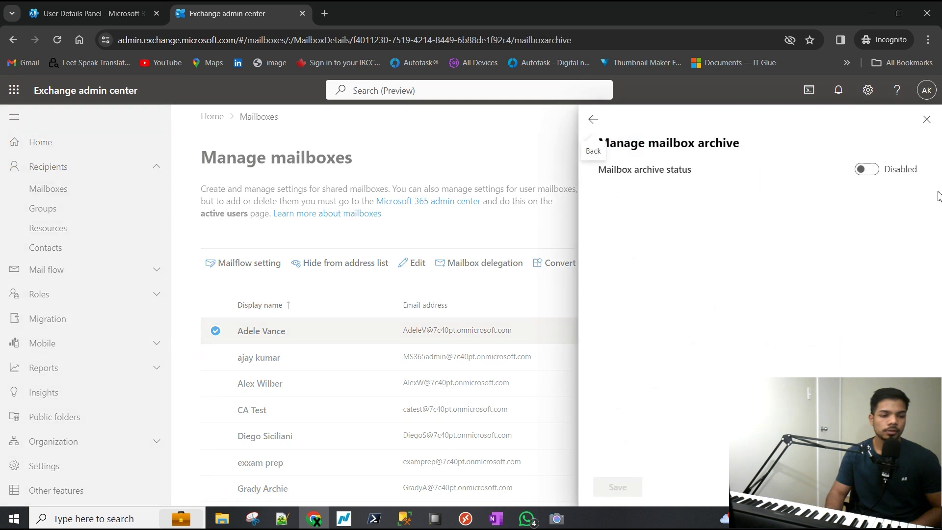
left_click(870, 172)
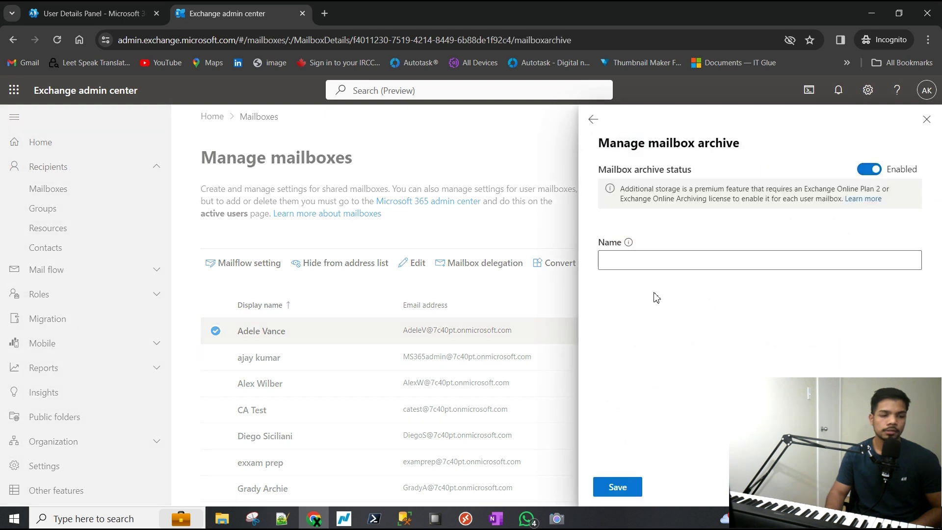
left_click(670, 268)
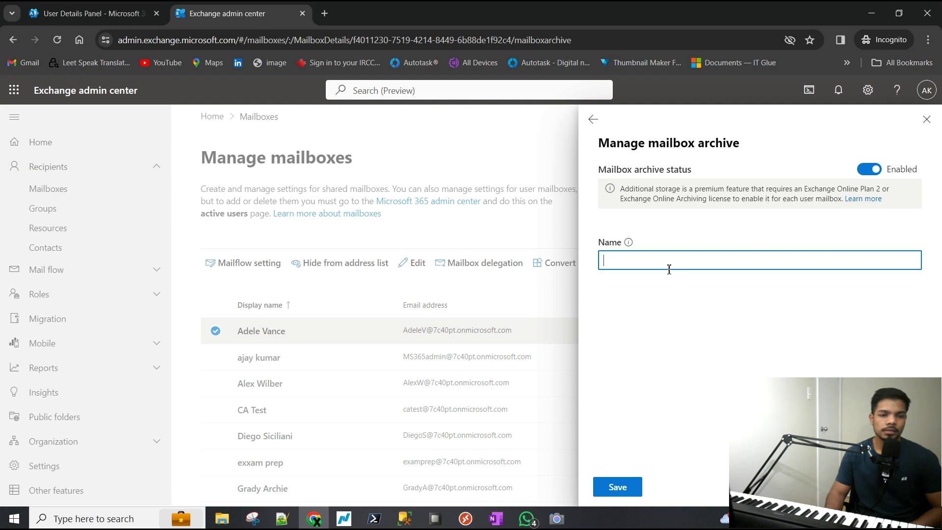
left_click(618, 488)
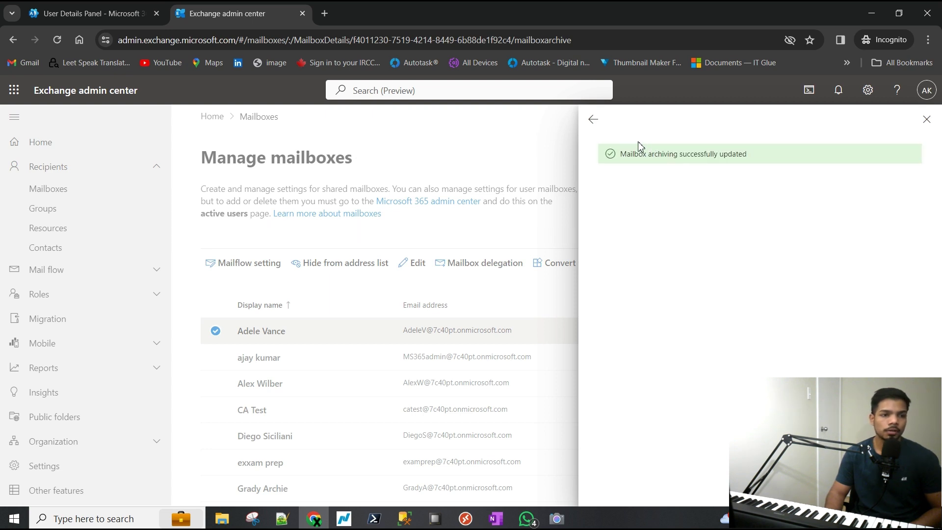
left_click(597, 124)
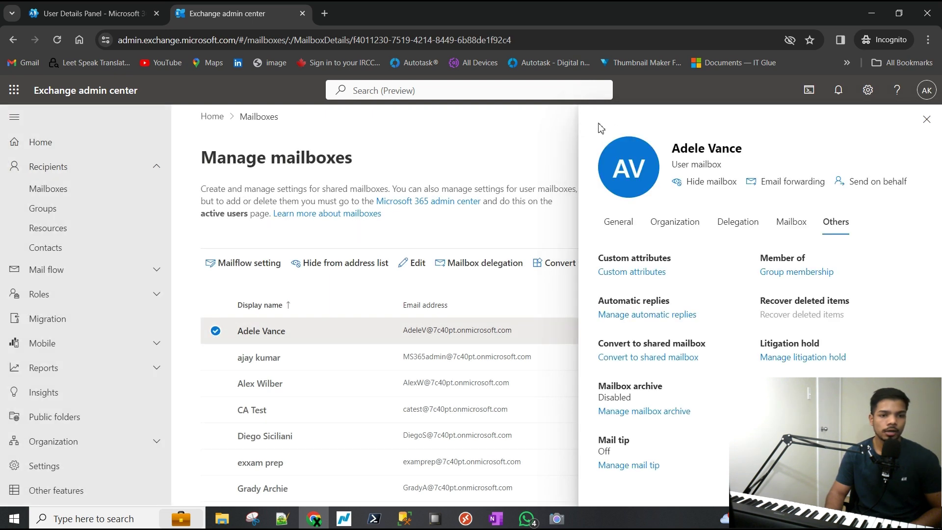
- Check Adele Vance's Manage mailbox archive pane shows Enabled with its archive name, then close it
left_click(795, 230)
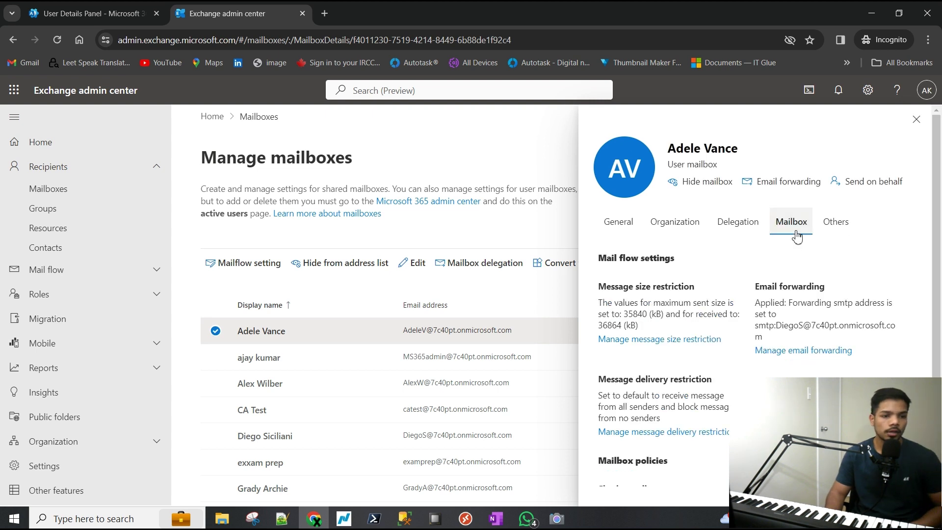
scroll(721, 349, "down", 2)
scroll(718, 351, "up", 2)
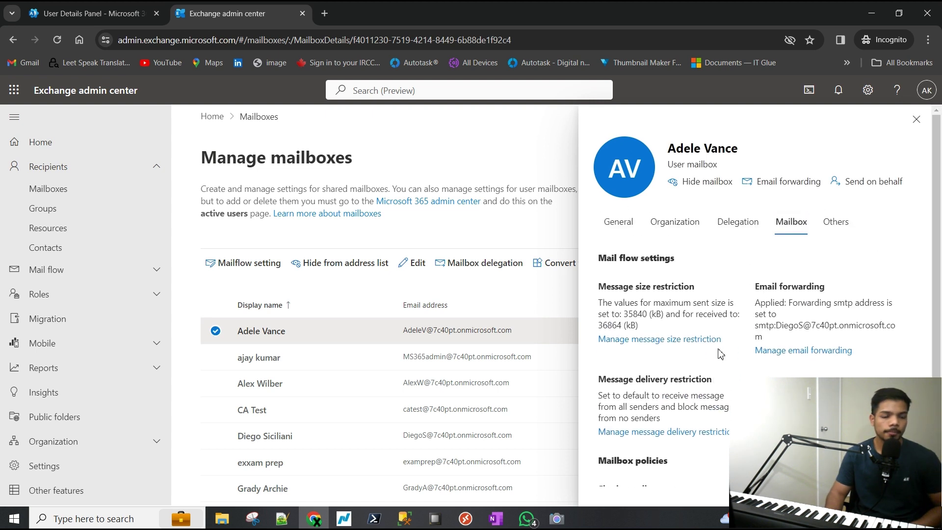
left_click(833, 232)
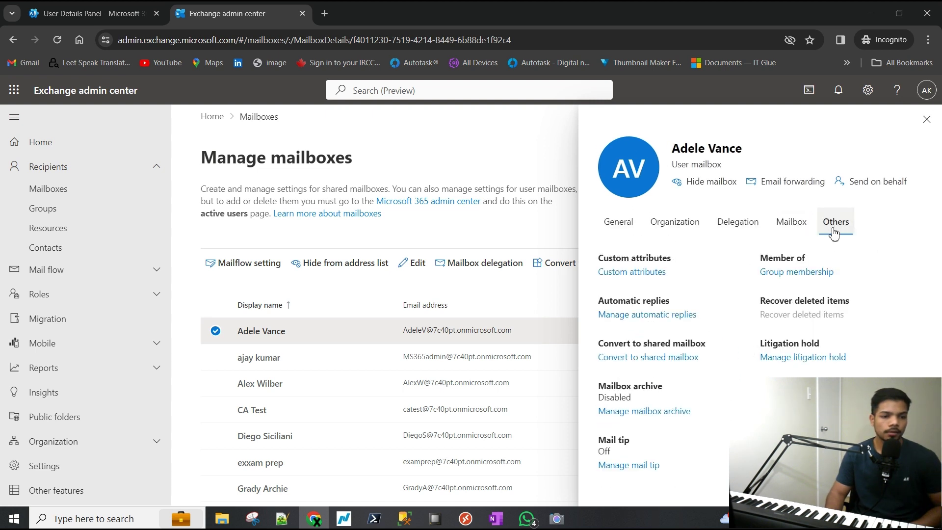
left_click(659, 411)
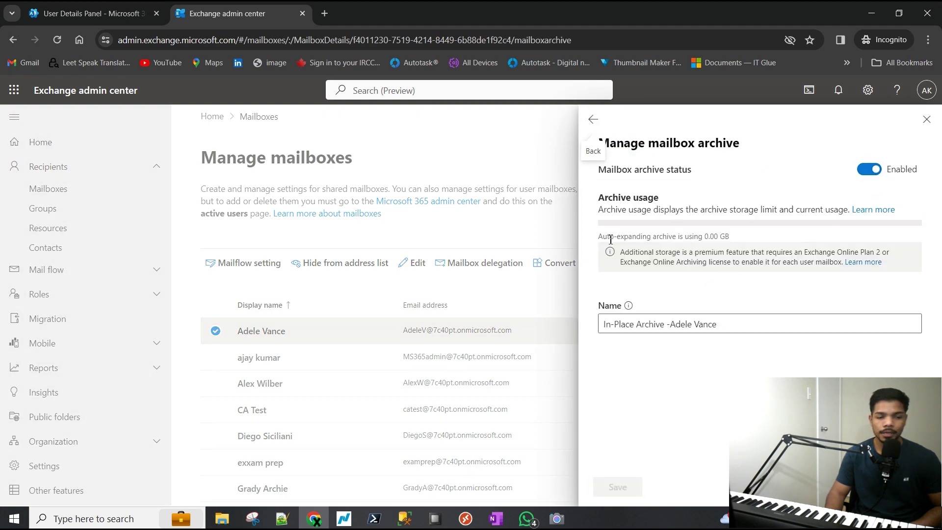
left_click(731, 326)
double_click(736, 327)
left_click(713, 230)
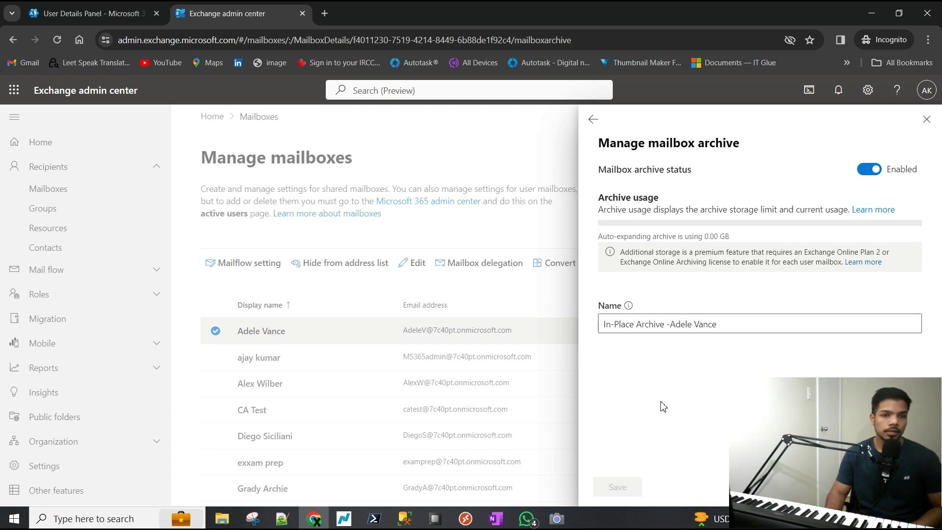
left_click(742, 329)
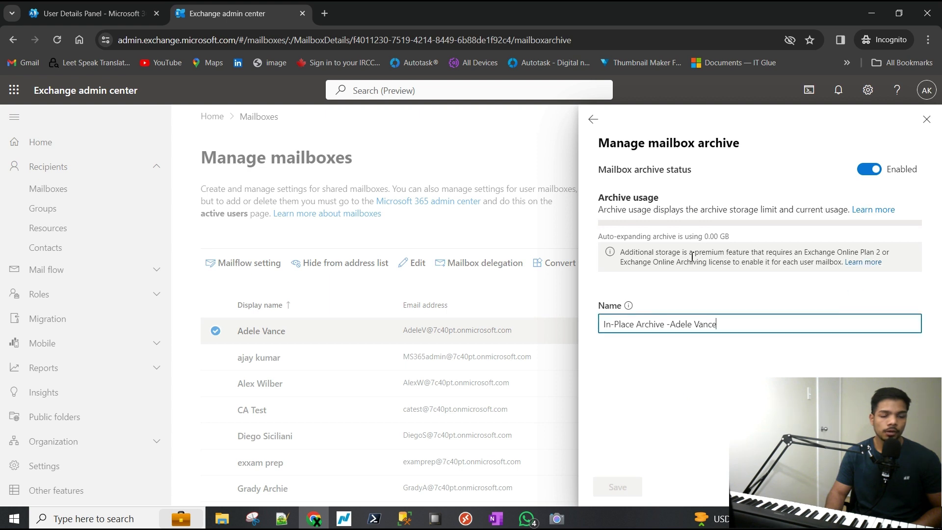
left_click(927, 119)
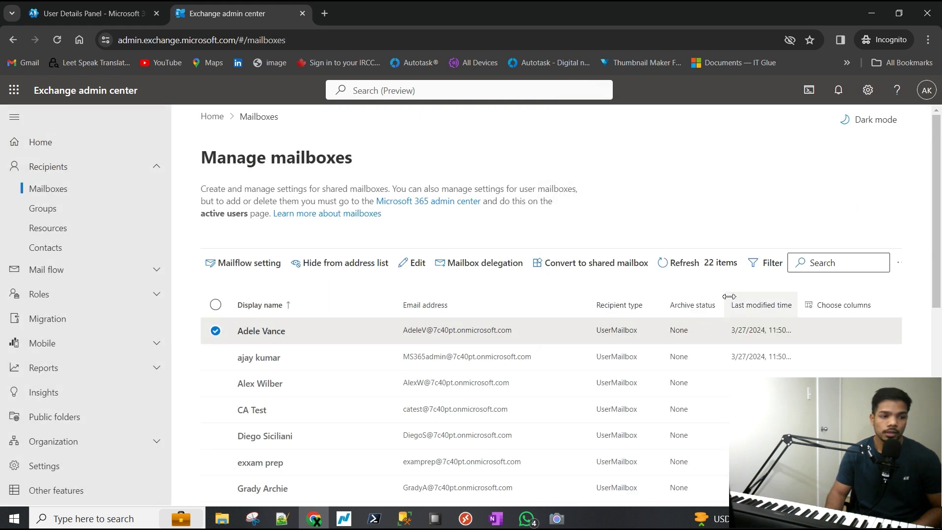
- Reopen Adele Vance's mailbox and confirm the Manage mailbox archive pane reads Enabled
left_click(689, 330)
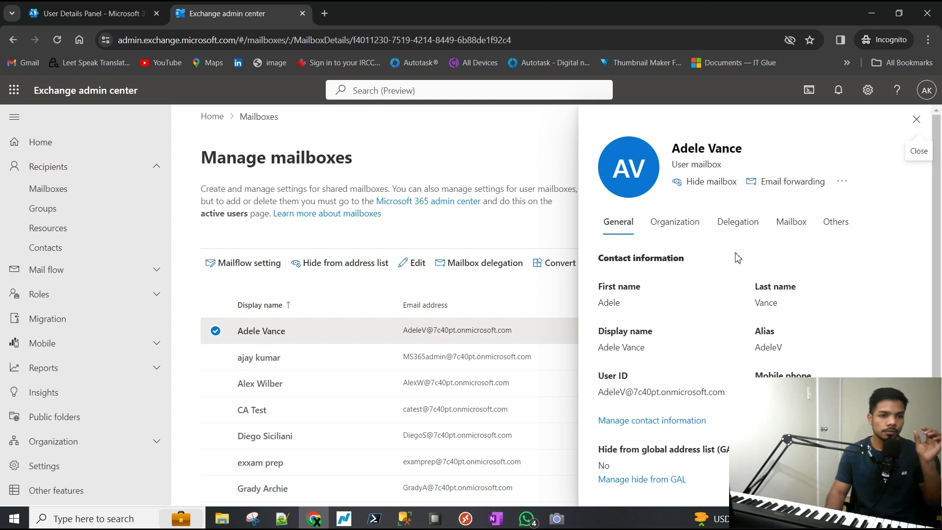
left_click(790, 224)
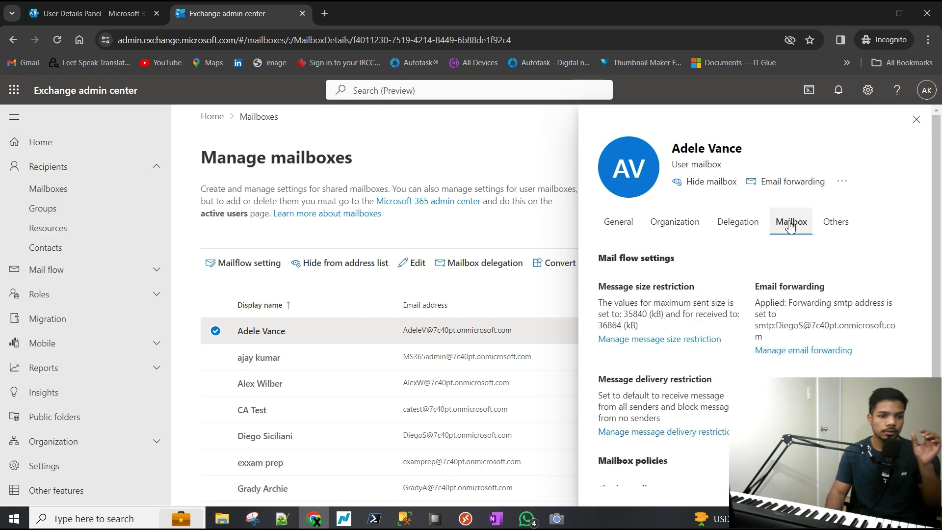
left_click(839, 229)
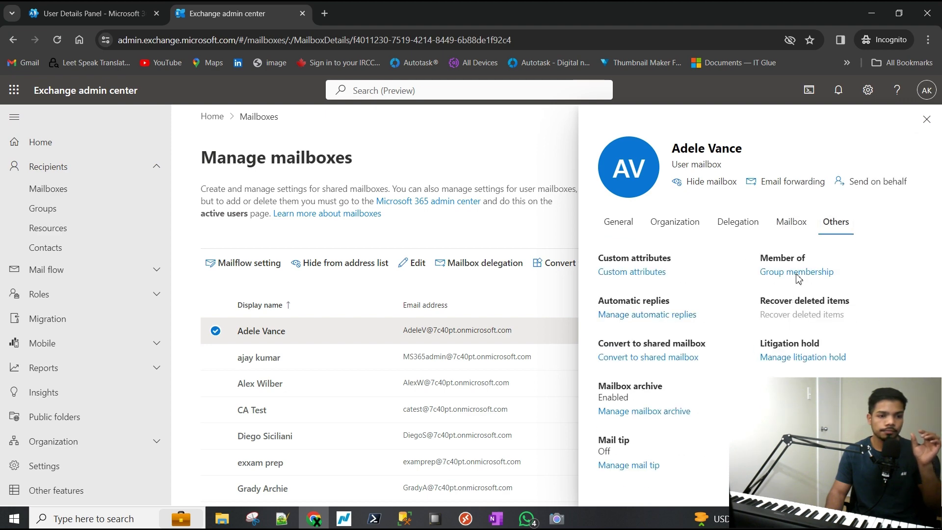
left_click(648, 412)
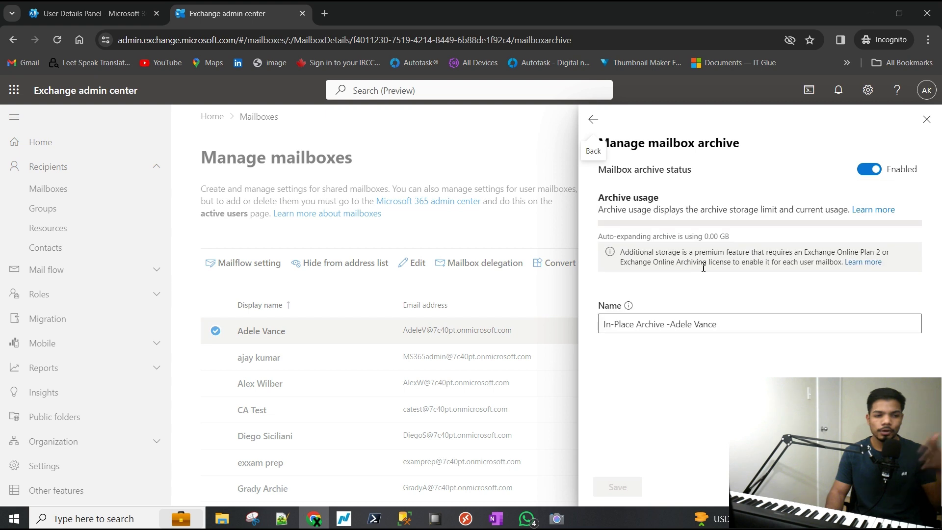
triple_click(725, 326)
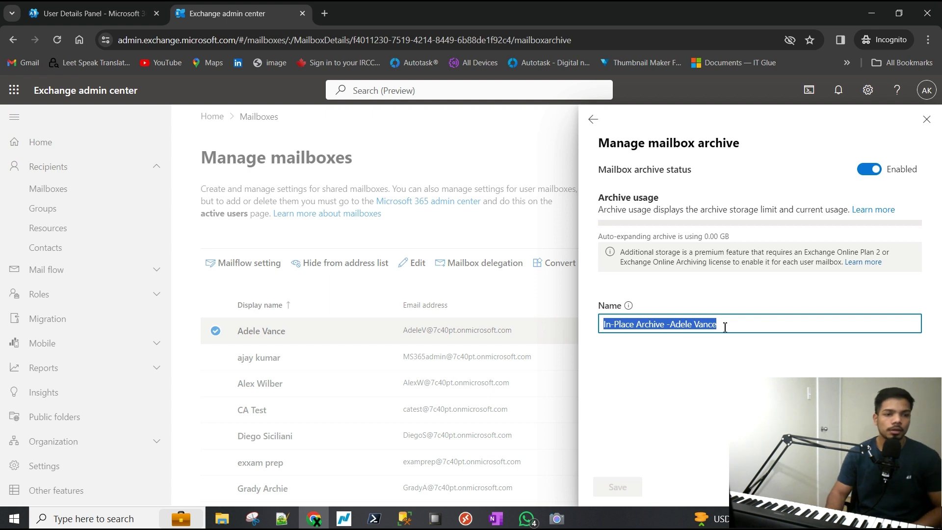
left_click(733, 312)
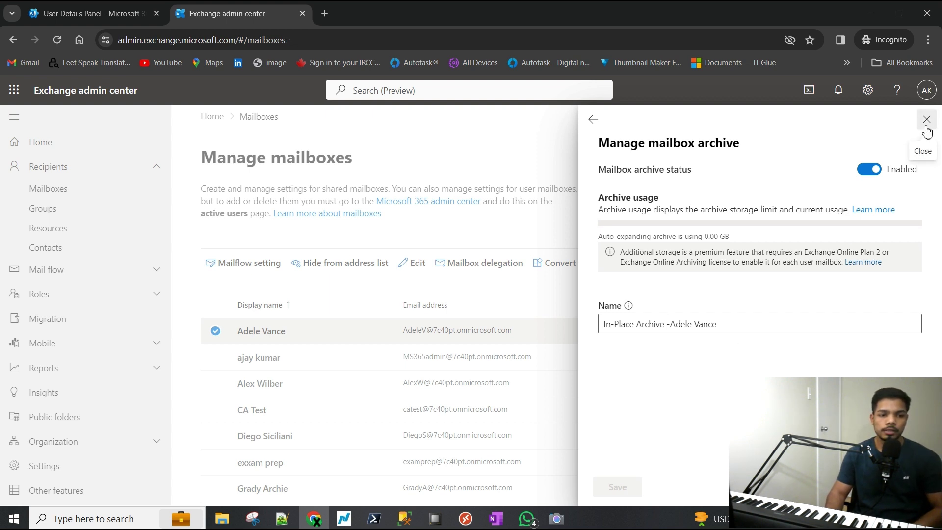
left_click(927, 119)
- Recheck her mailbox archive status, then return to the Microsoft 365 admin center tab
left_click(697, 343)
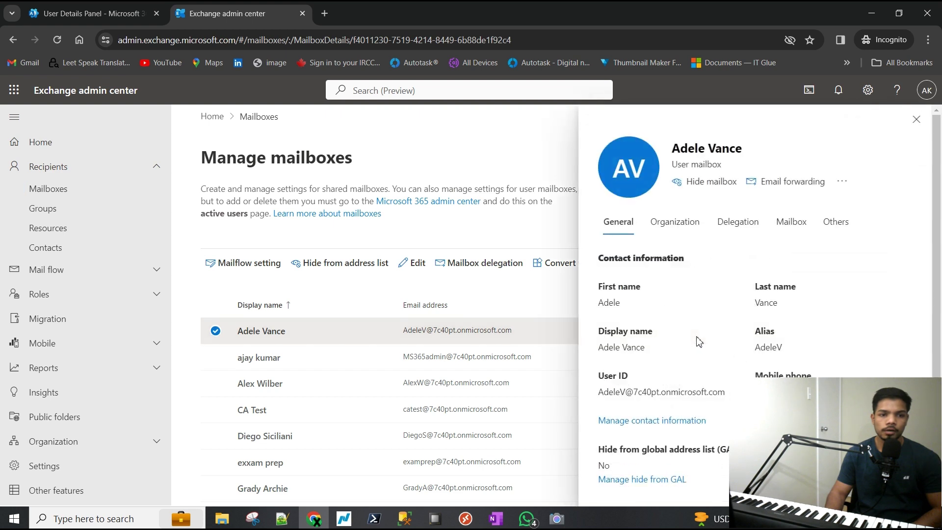
left_click(829, 227)
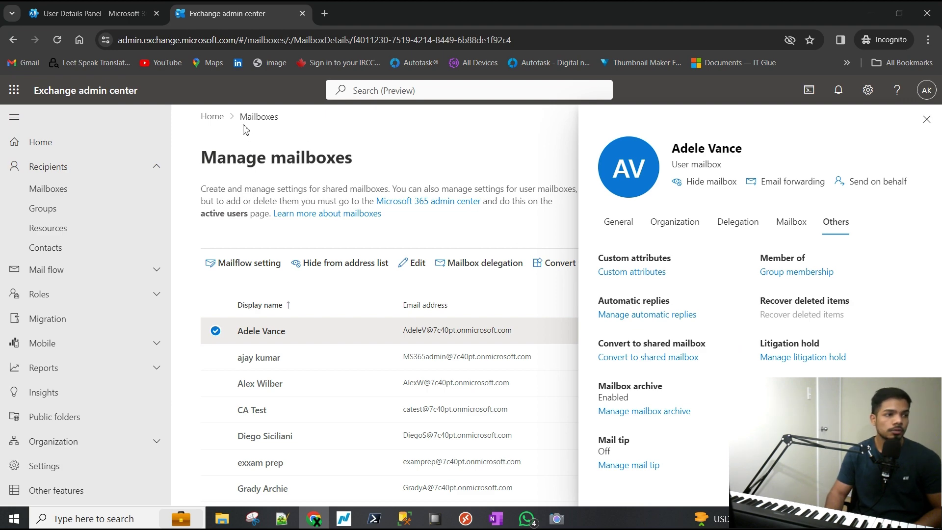
left_click(96, 13)
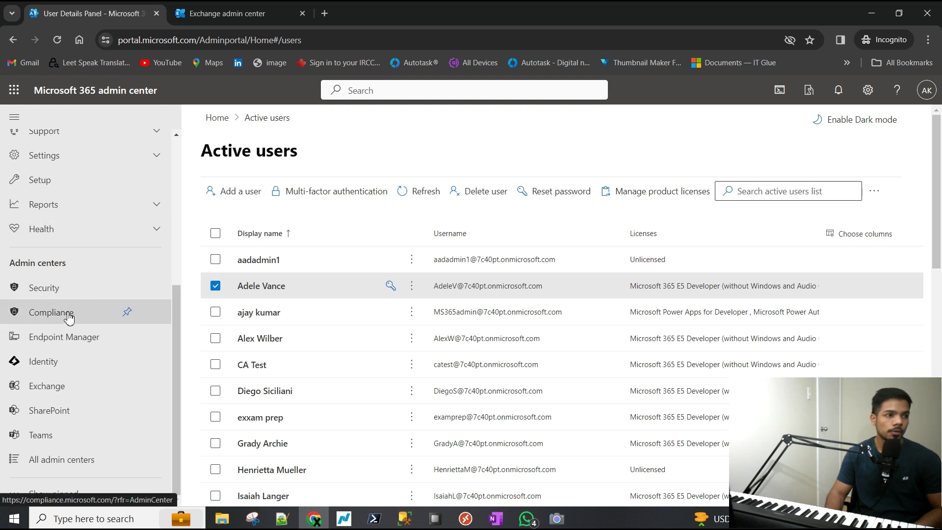
- Open the Compliance admin center from the Admin centers navigation
left_click_drag(143, 99, 34, 93)
left_click(36, 309)
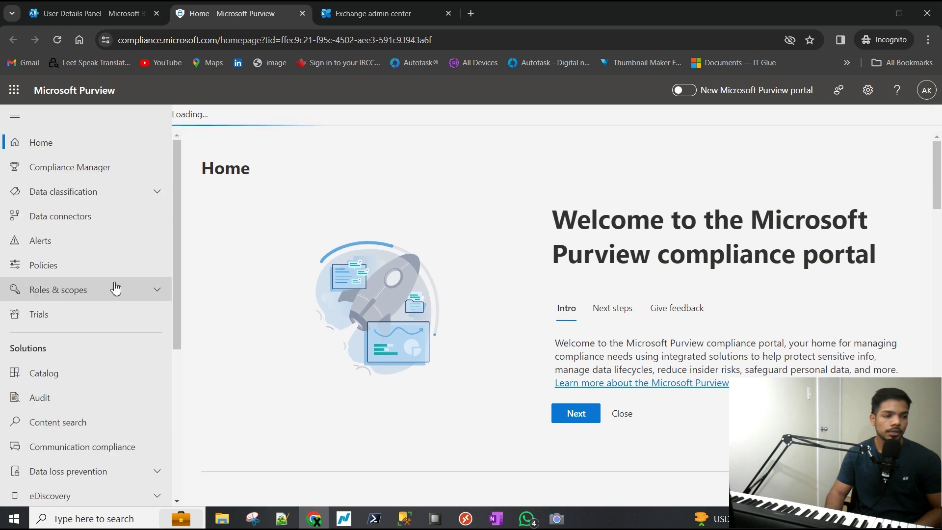
- Browse the Purview navigation, expanding eDiscovery and Data lifecycle management
scroll(117, 288, "down", 3)
scroll(114, 285, "down", 2)
scroll(112, 280, "up", 2)
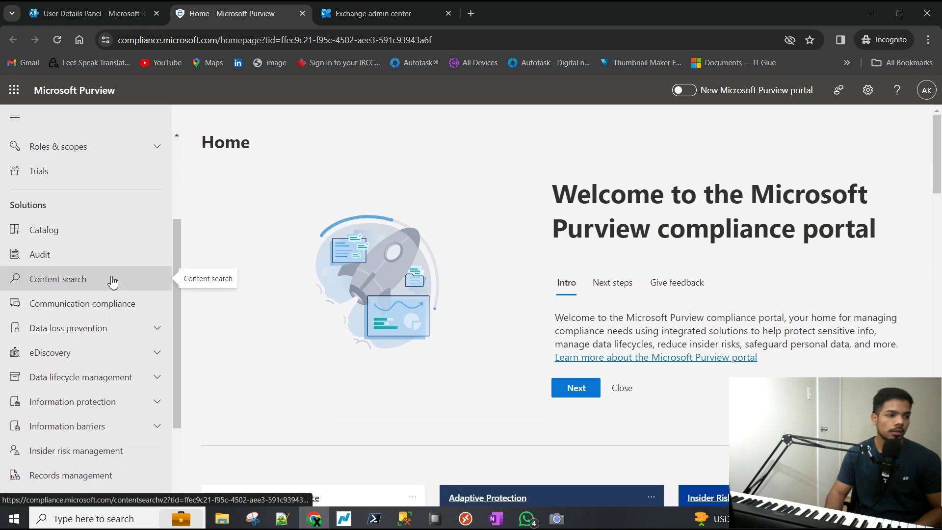
scroll(117, 289, "down", 2)
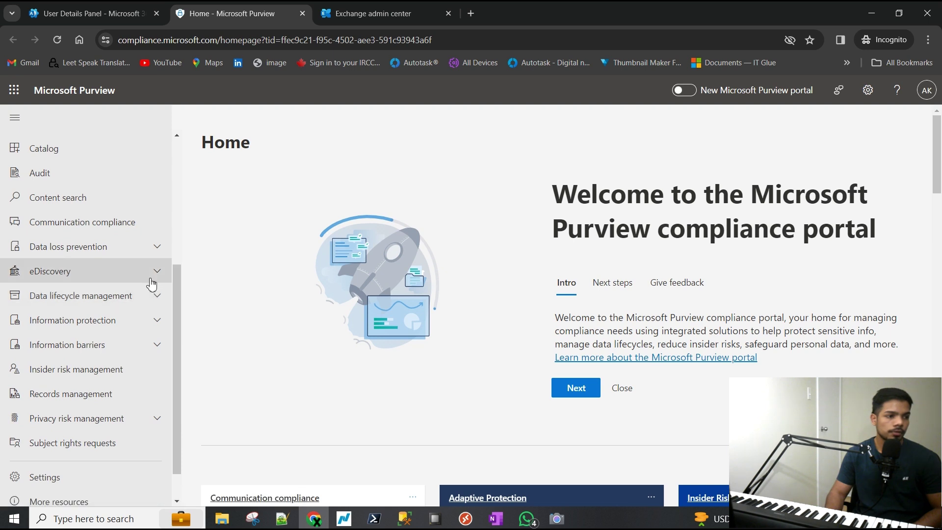
scroll(151, 284, "up", 3)
scroll(147, 305, "down", 3)
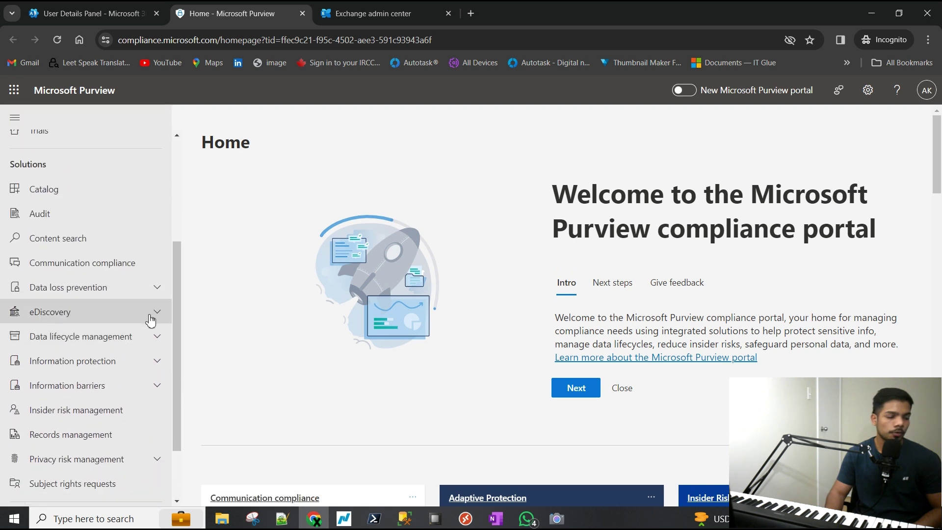
left_click(157, 318)
scroll(110, 364, "down", 1)
left_click(153, 326)
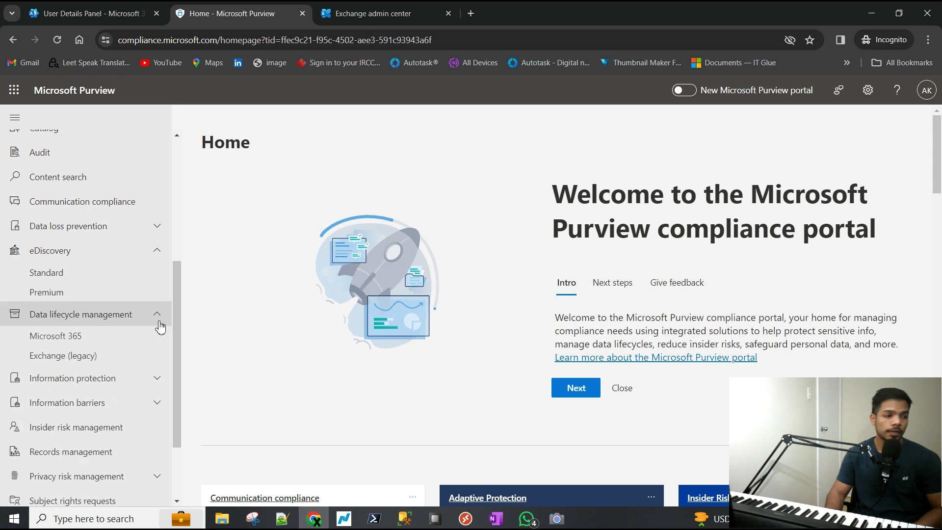
- Open Exchange (legacy) and compare the Default MRM Policy with the MRM Retention tags list
left_click(72, 366)
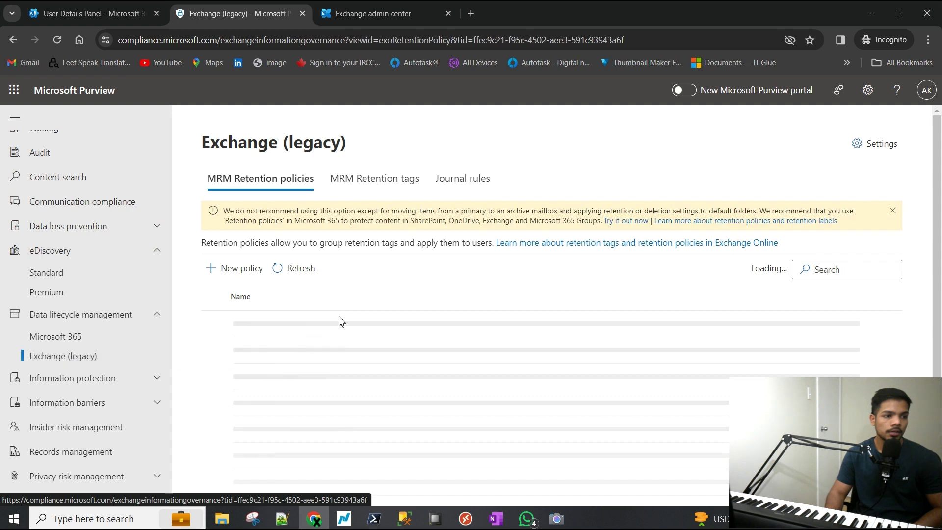
left_click(374, 184)
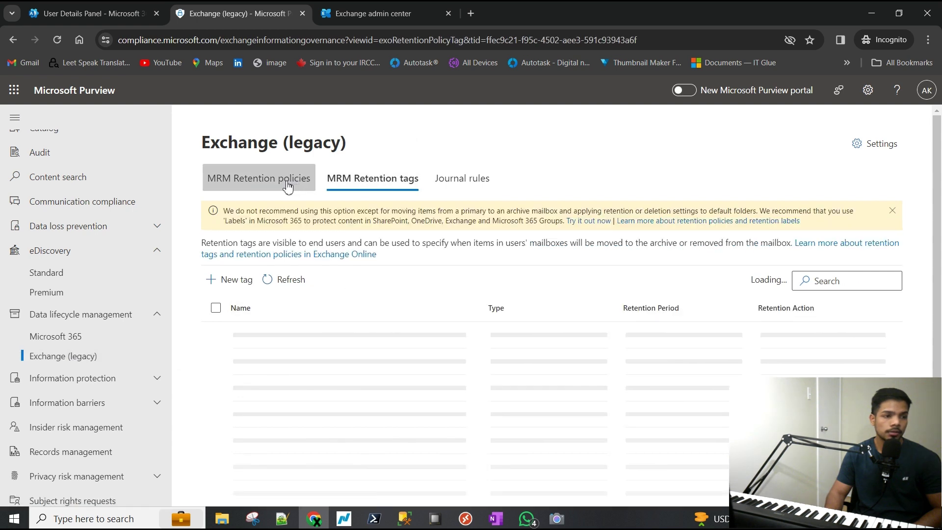
left_click(298, 184)
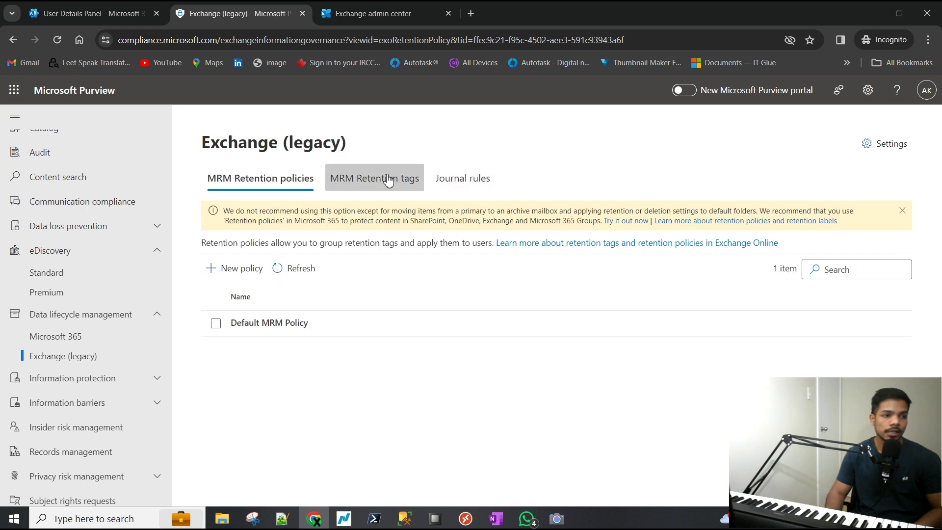
left_click(417, 188)
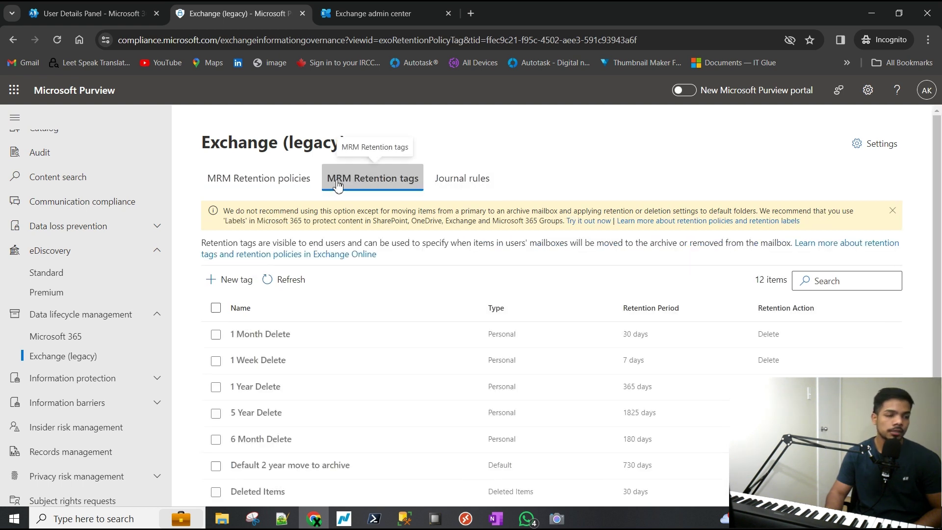
left_click(255, 182)
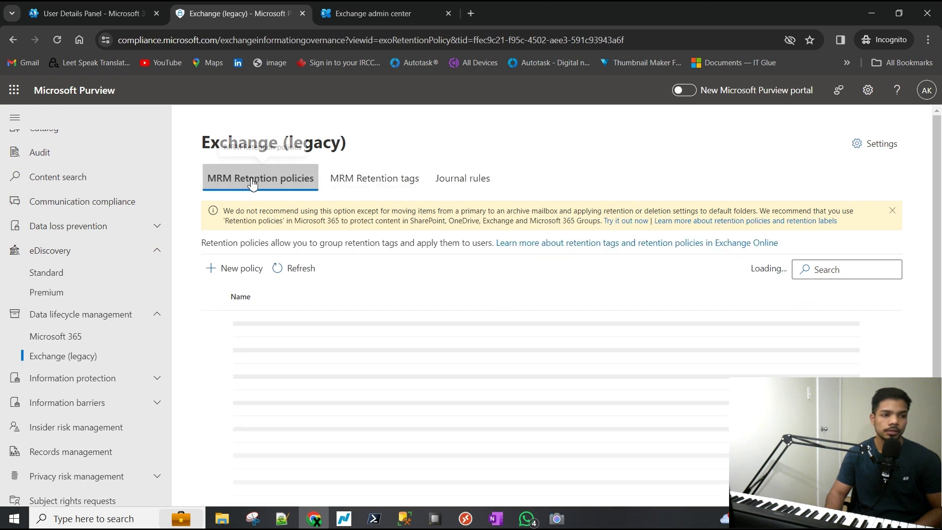
left_click(344, 179)
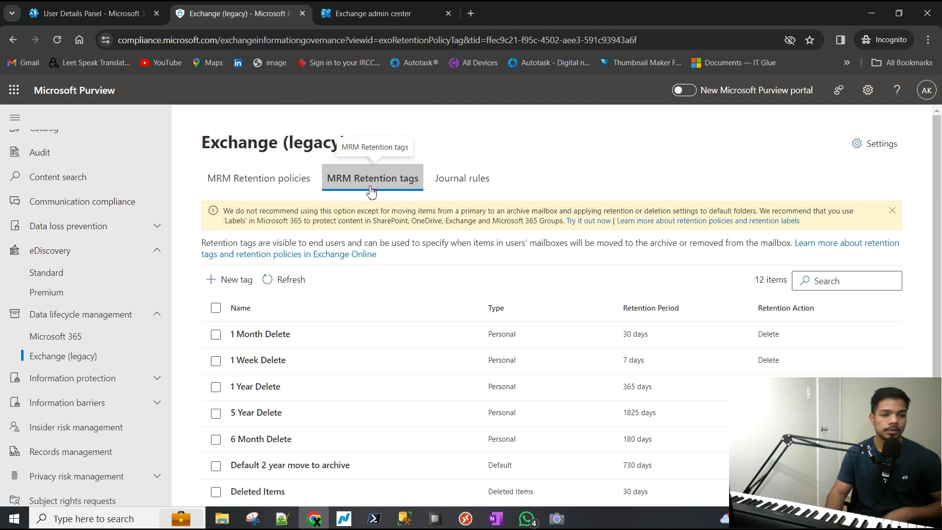
left_click(268, 181)
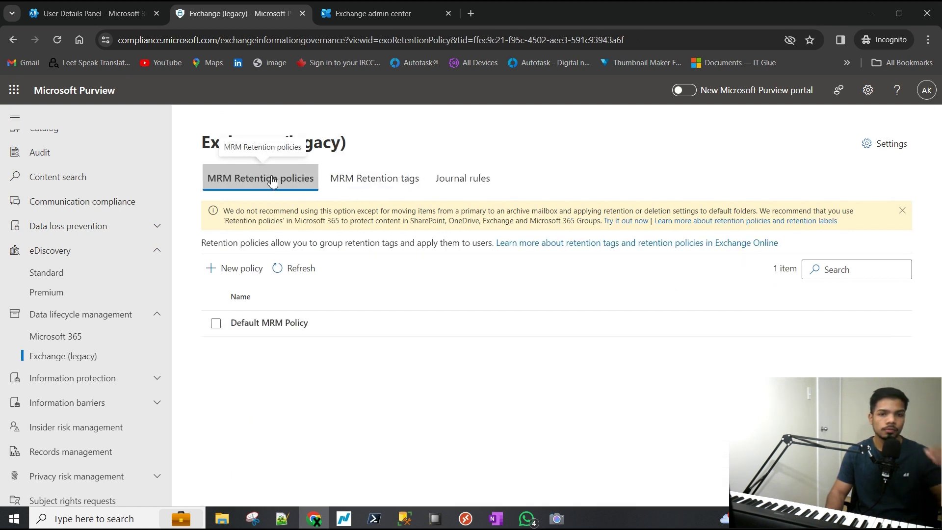
left_click(377, 186)
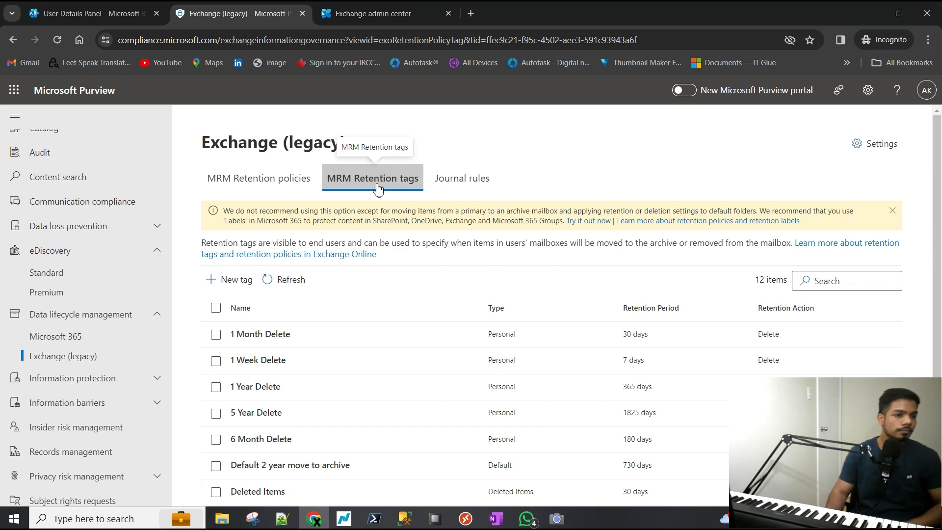
- Scroll through the 12 MRM retention tags, including Default 2 year move to archive (730 days)
scroll(580, 206, "down", 3)
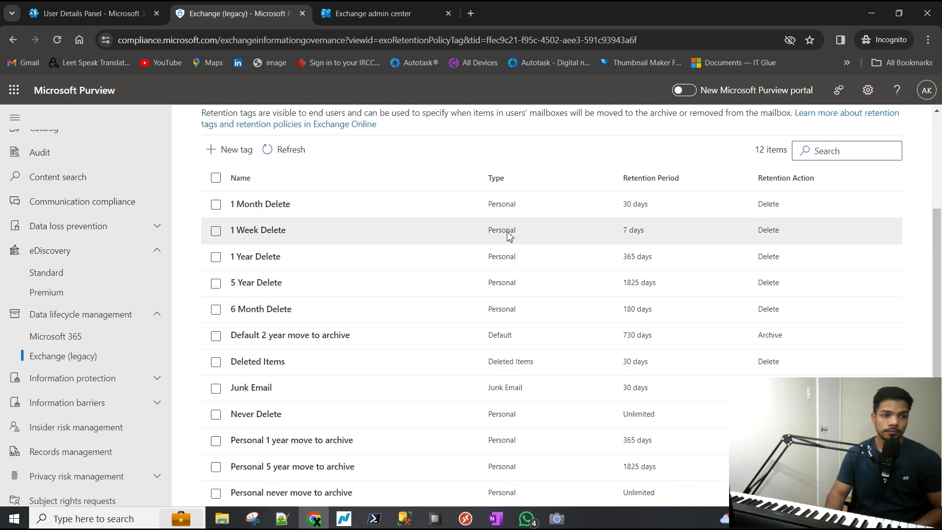
scroll(504, 234, "up", 3)
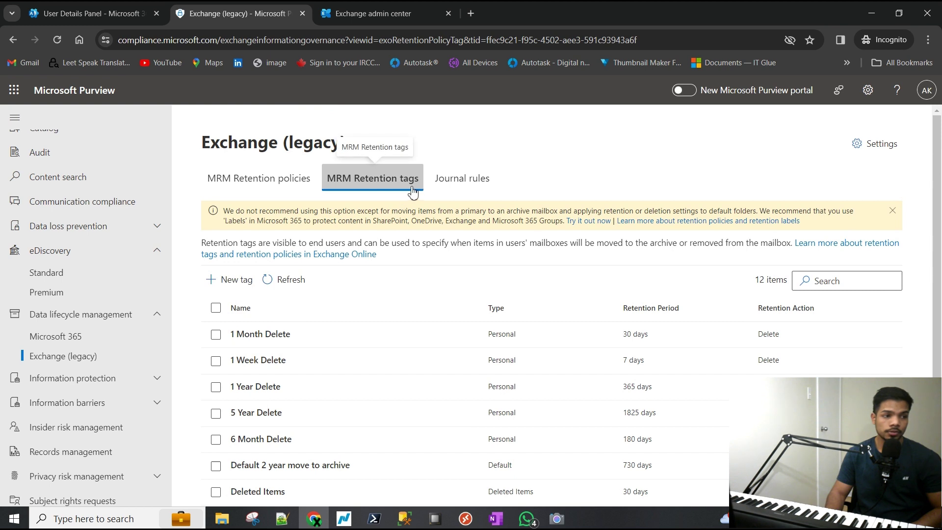
scroll(440, 267, "down", 2)
scroll(347, 255, "down", 1)
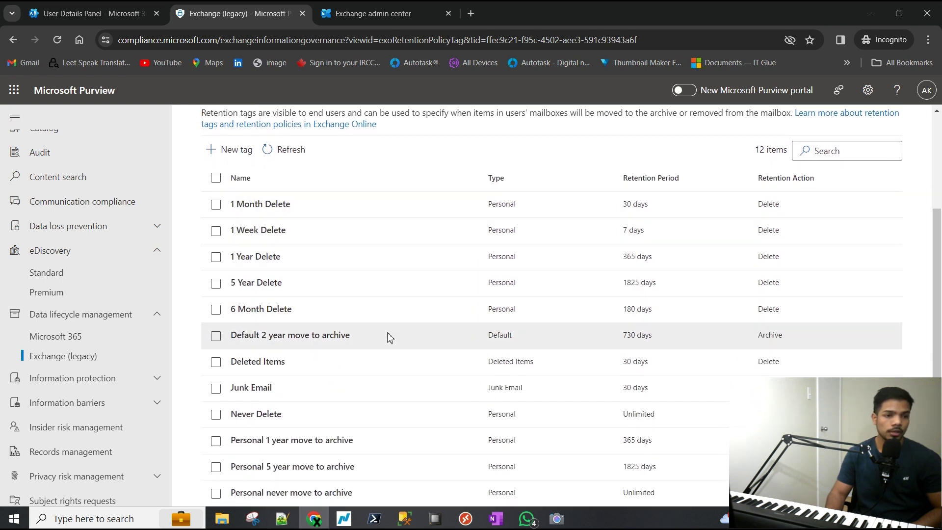
scroll(385, 260, "up", 2)
scroll(344, 259, "down", 2)
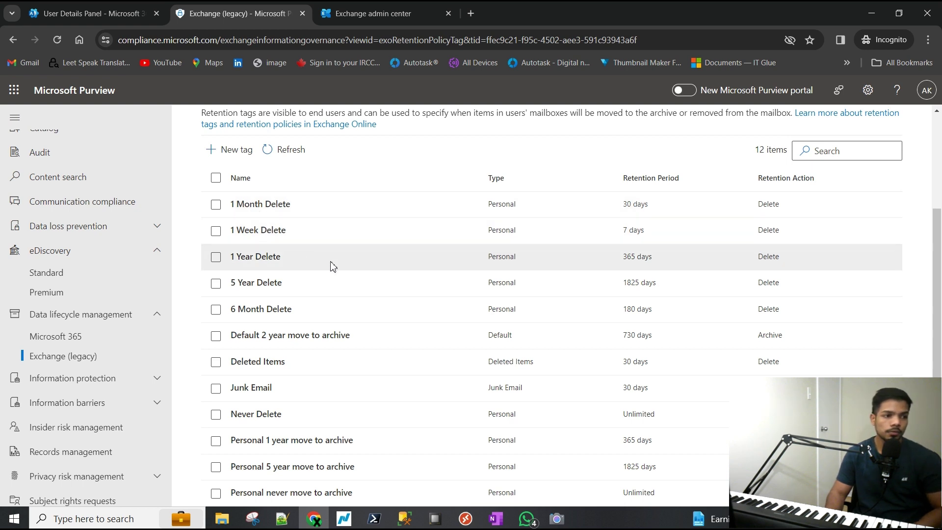
left_click(301, 206)
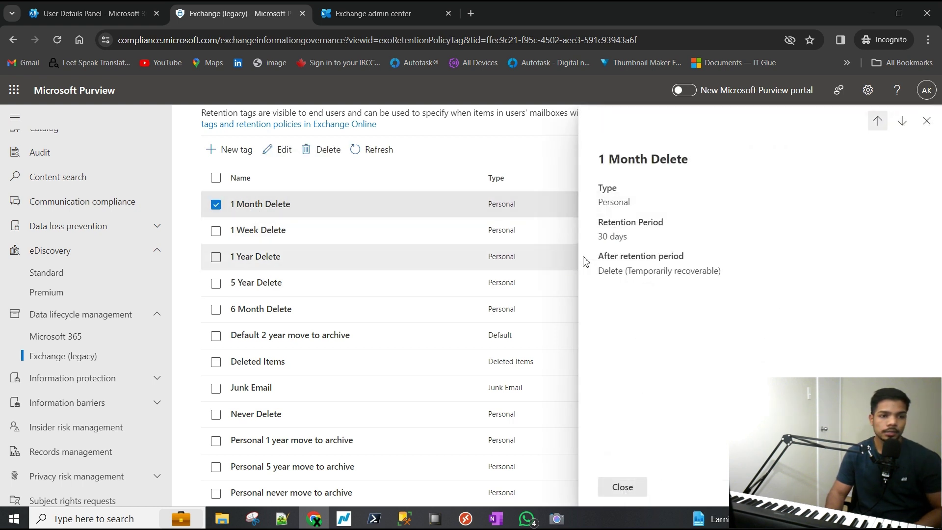
left_click_drag(602, 204, 617, 205)
double_click(623, 205)
left_click(617, 247)
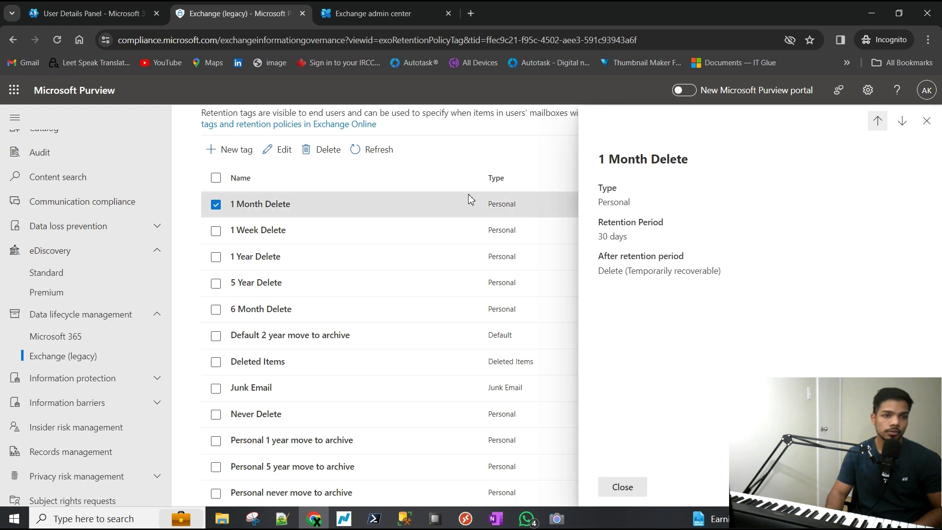
left_click(926, 121)
scroll(517, 248, "up", 3)
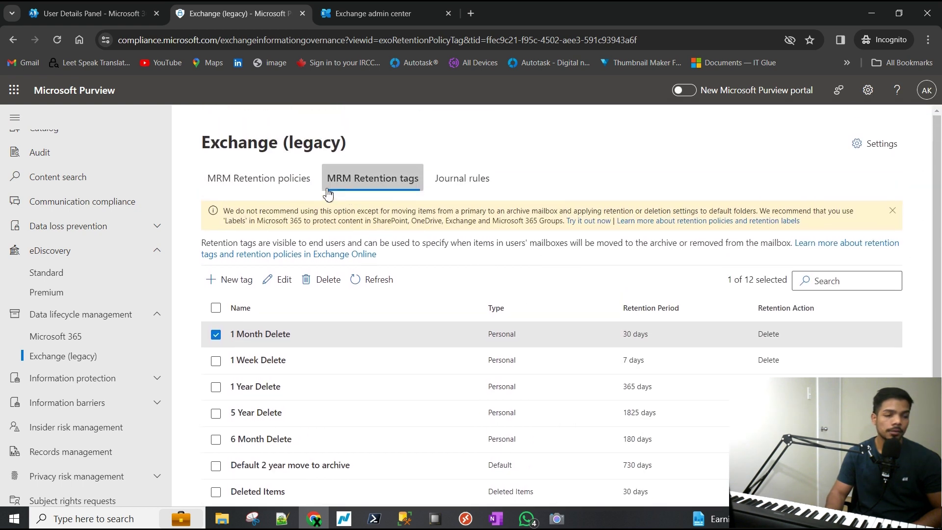
left_click(304, 189)
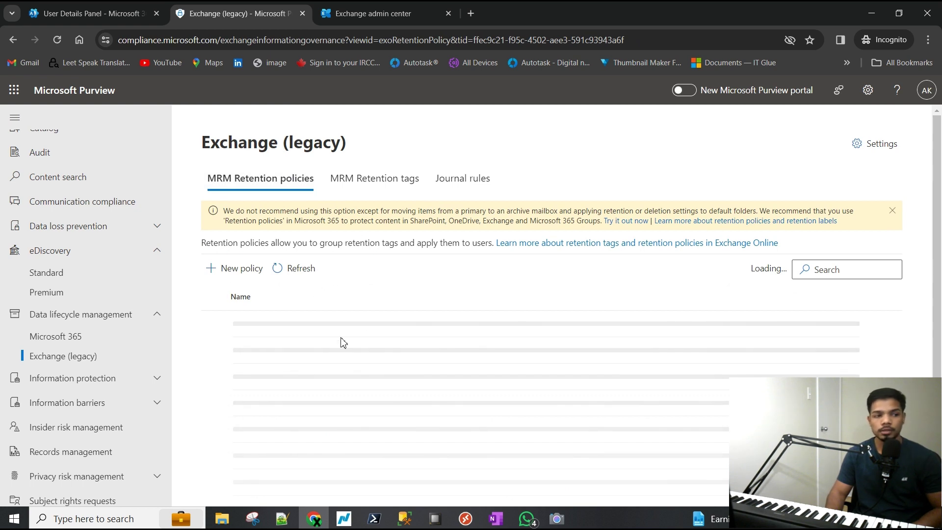
left_click(371, 189)
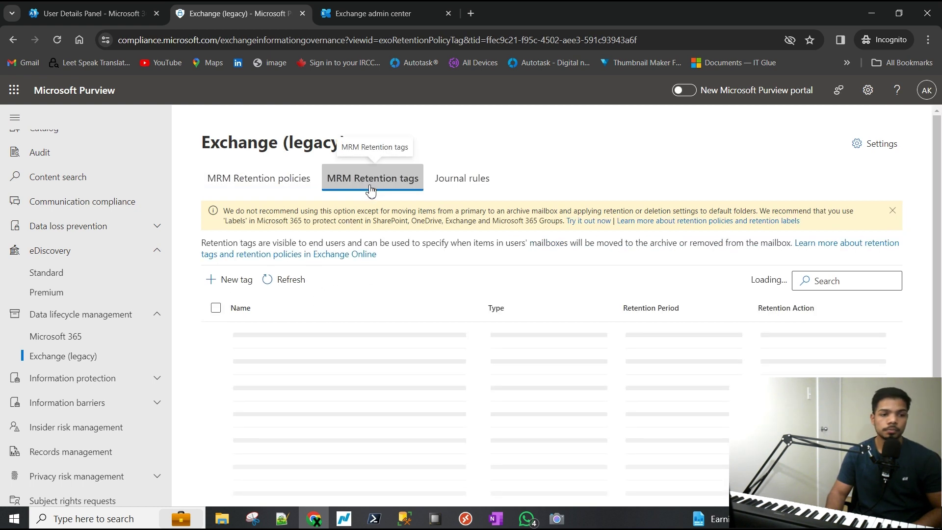
left_click(557, 339)
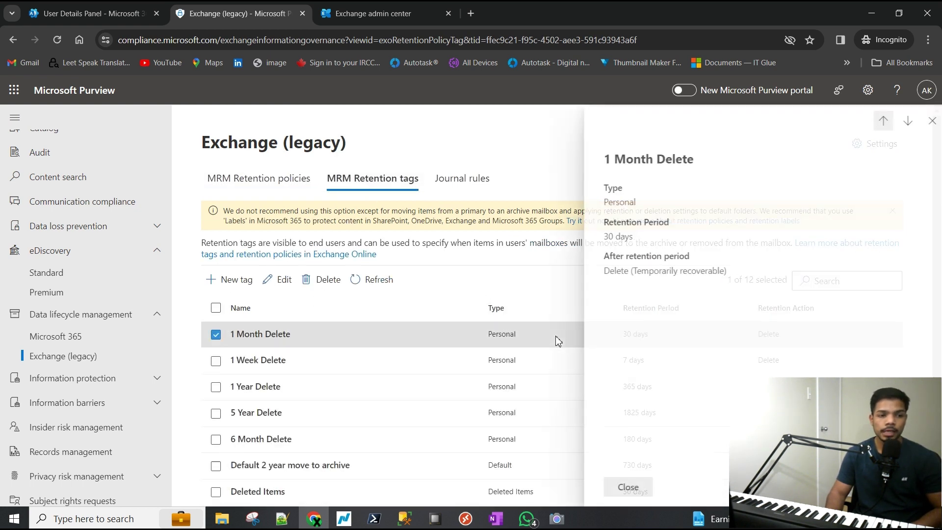
triple_click(615, 240)
left_click(630, 273)
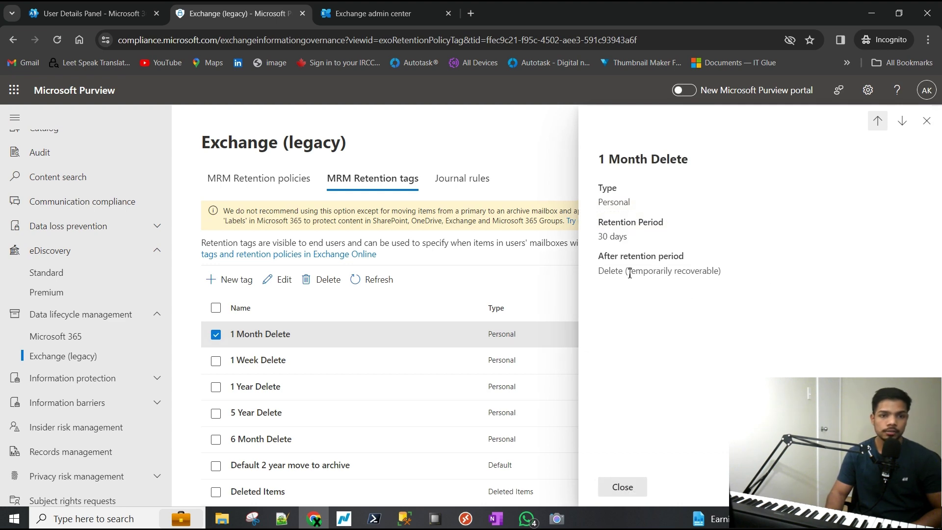
left_click(927, 121)
scroll(552, 355, "down", 2)
scroll(476, 336, "up", 2)
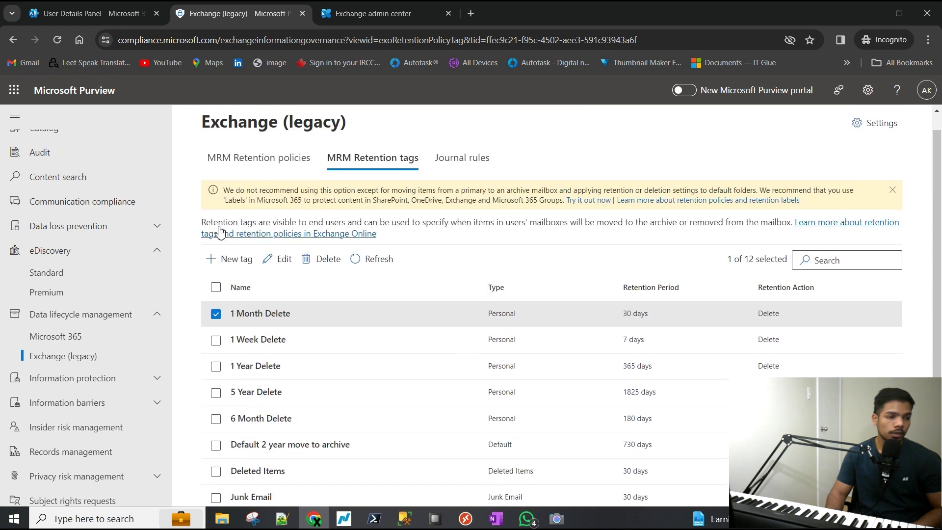
- Begin a new retention tag and enter the name 'move itmms older than 3 yr to archive'
left_click(234, 260)
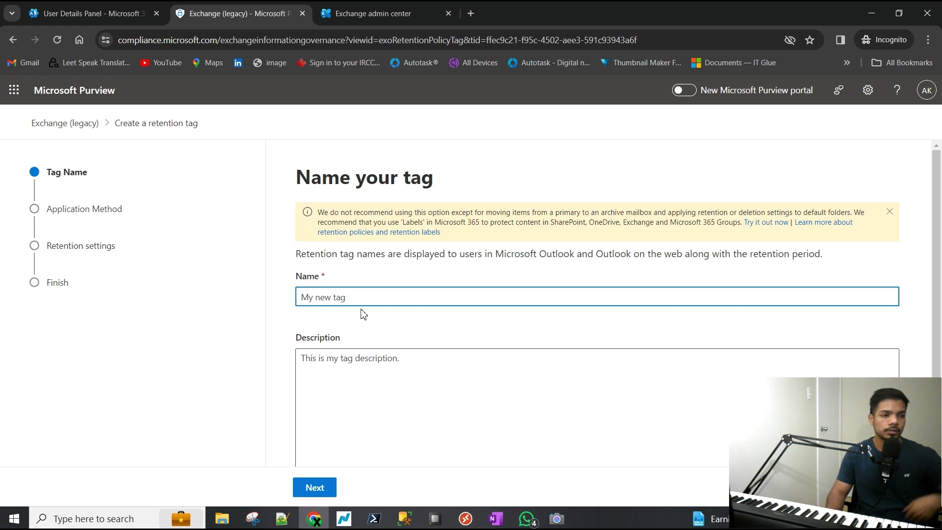
scroll(368, 313, "down", 1)
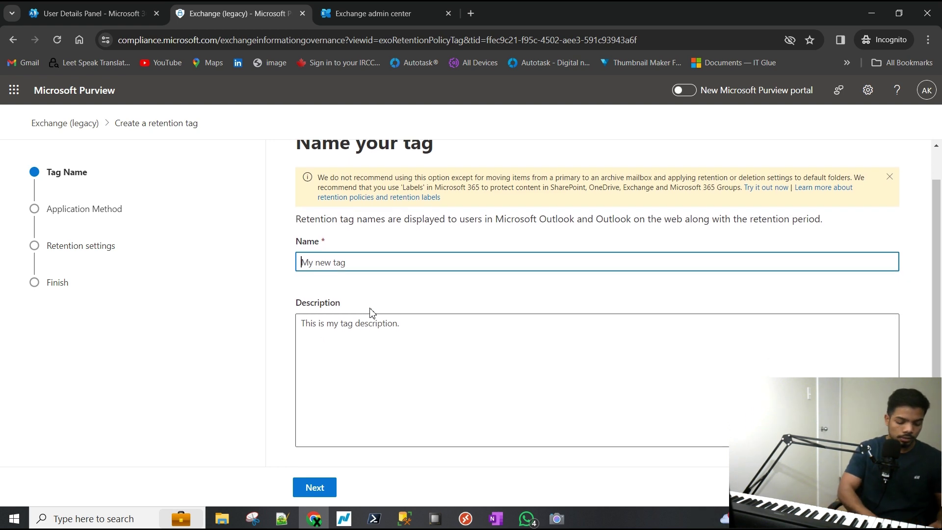
key("ctrl+a")
type("move")
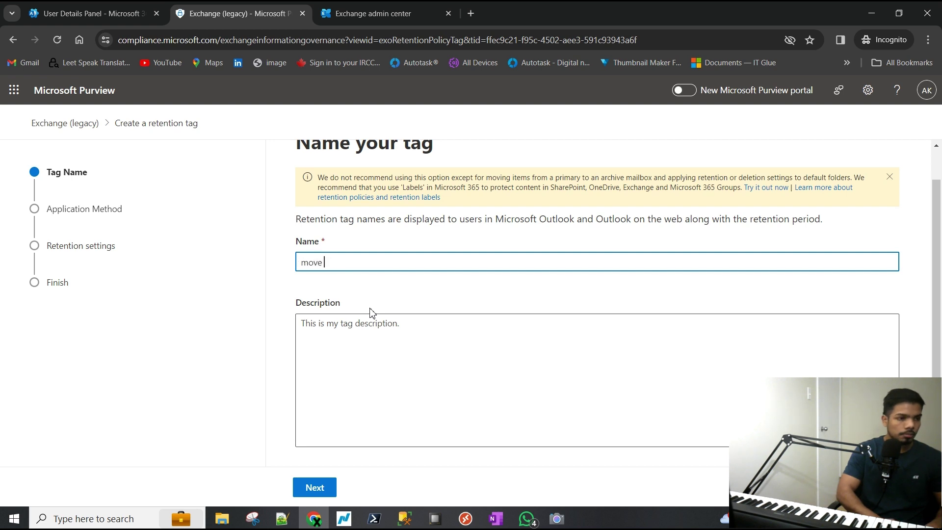
type(" itm")
type("ms ")
type("older than ")
type("3 yr to a")
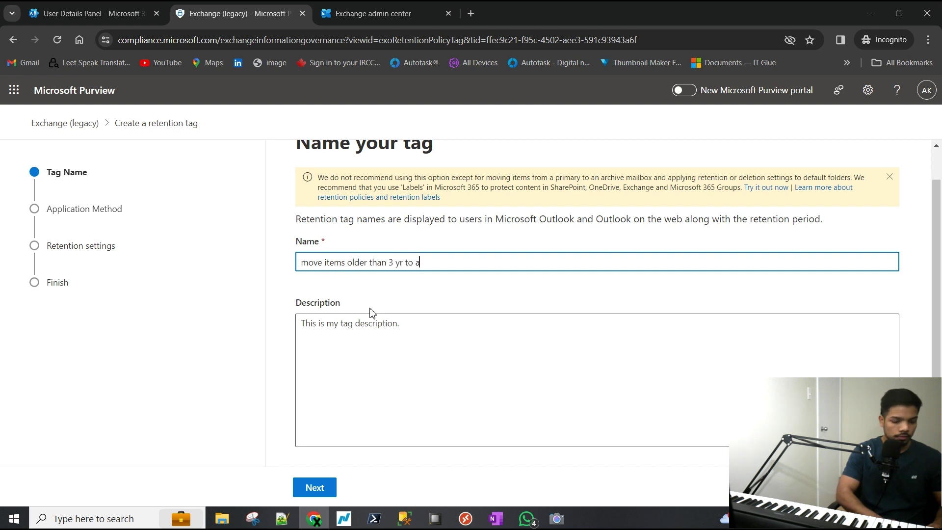
type("rchive")
- Skip the description and keep the tag applying automatically to the entire mailbox
left_click(392, 365)
left_click(314, 487)
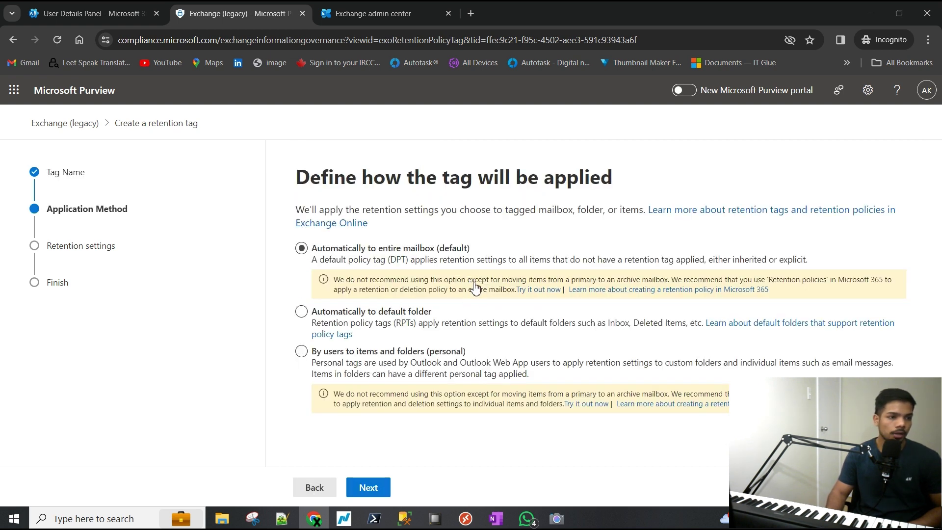
left_click(342, 294)
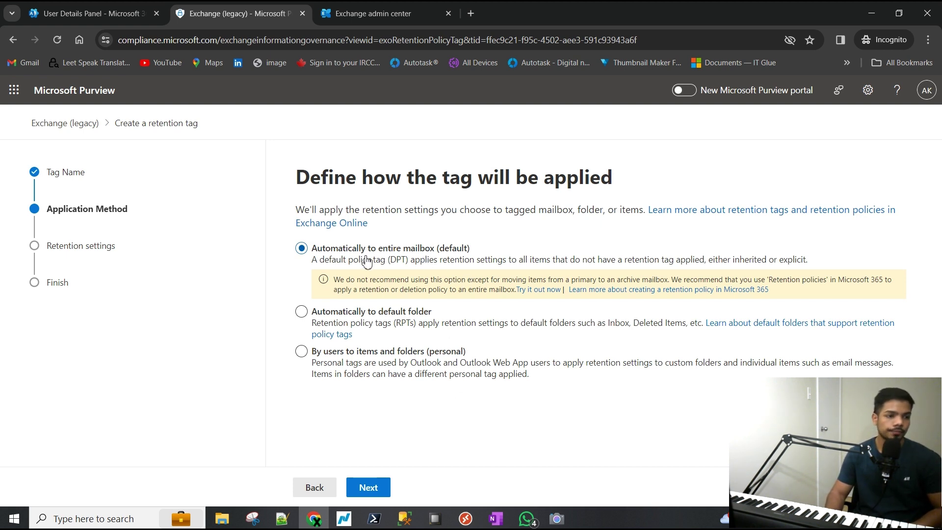
- Advance to the retention settings and choose Move item to archive as the action
left_click(369, 489)
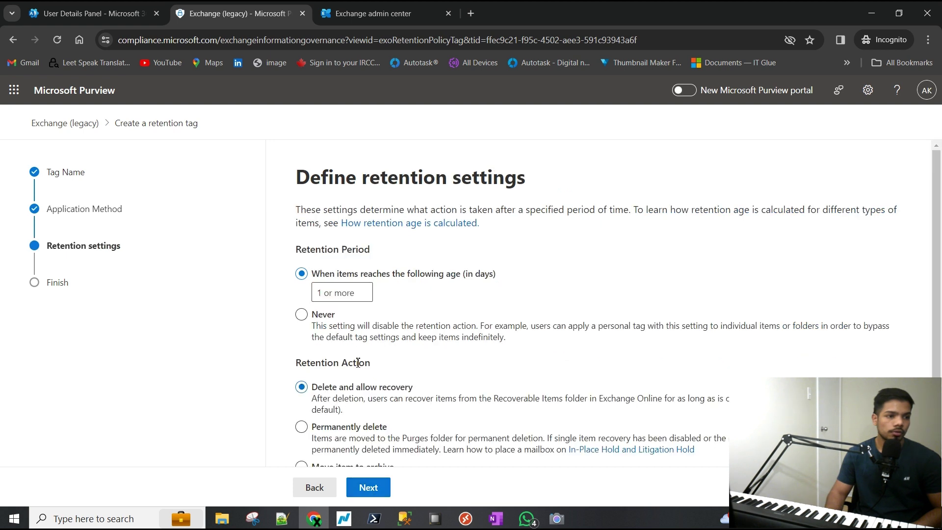
scroll(375, 347, "down", 1)
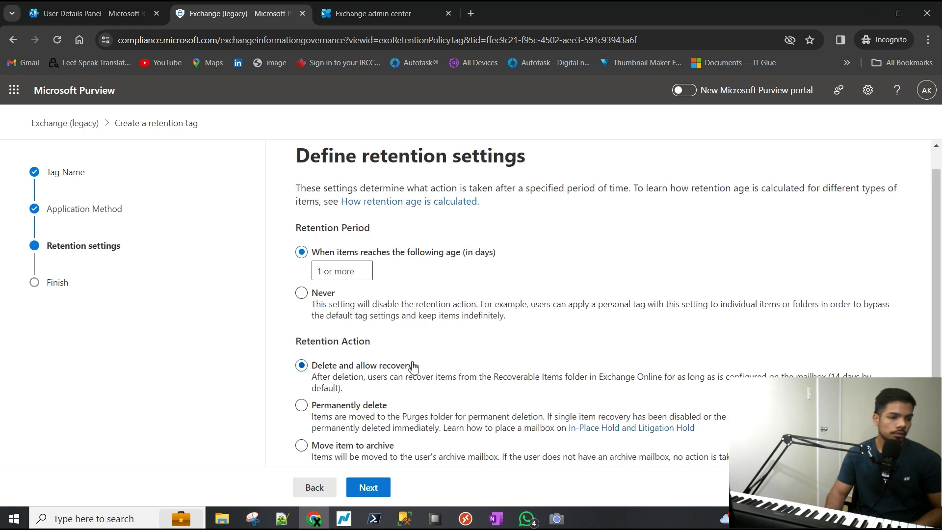
triple_click(333, 343)
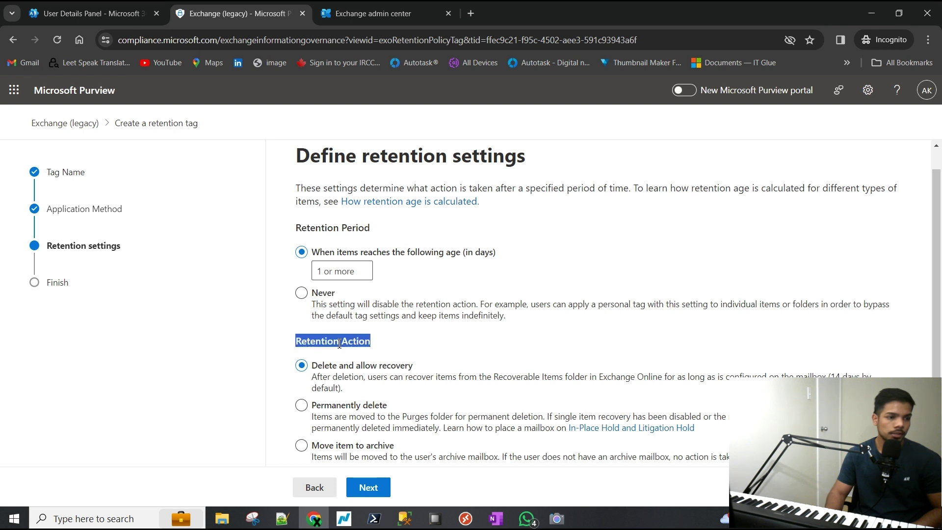
left_click(432, 354)
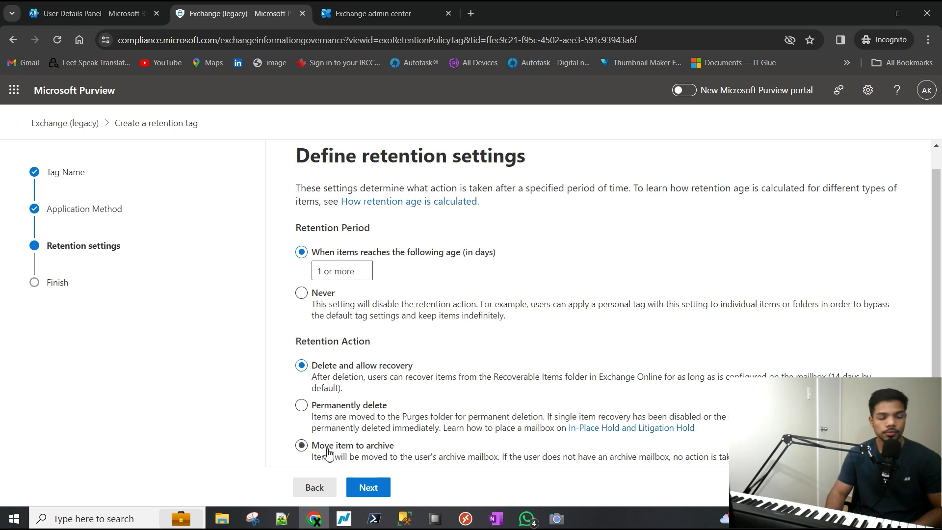
left_click(360, 448)
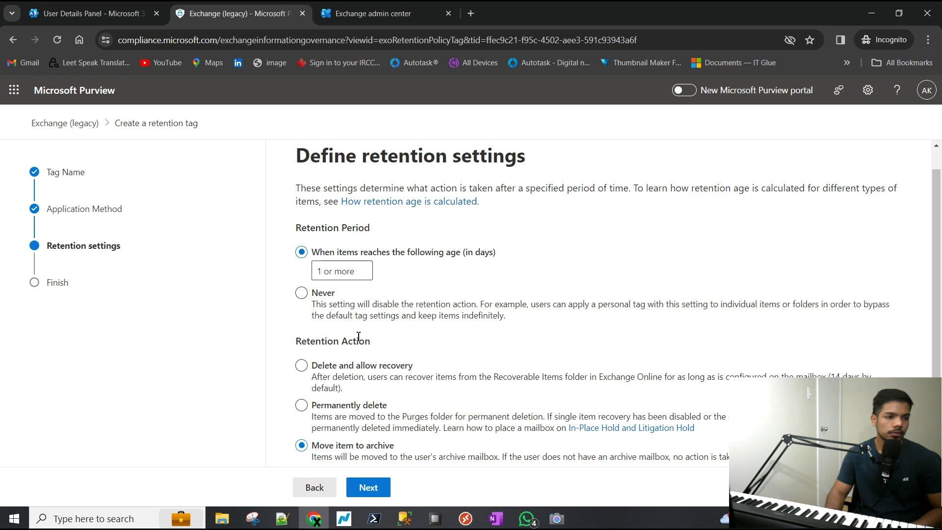
- Dismiss the invalid retention period warning, focus the age-in-days field, and launch Calculator
left_click(368, 487)
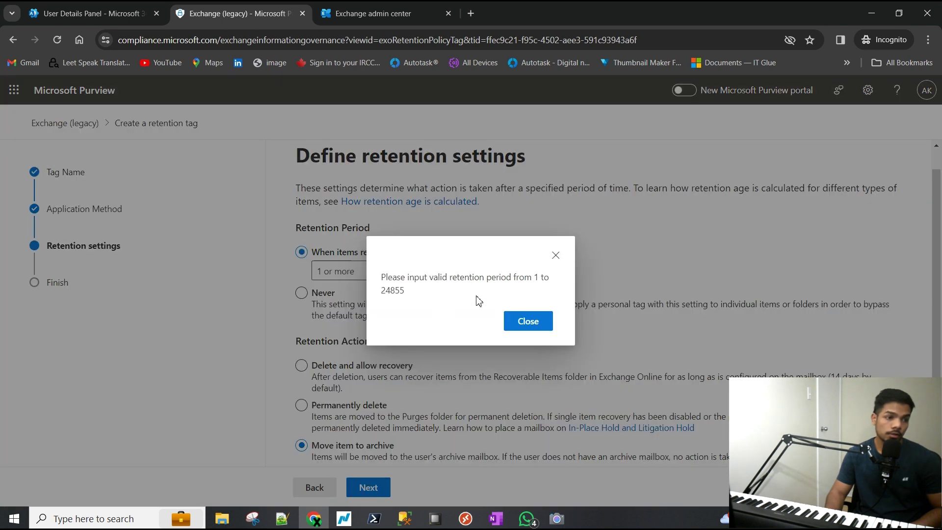
left_click(528, 321)
left_click(333, 275)
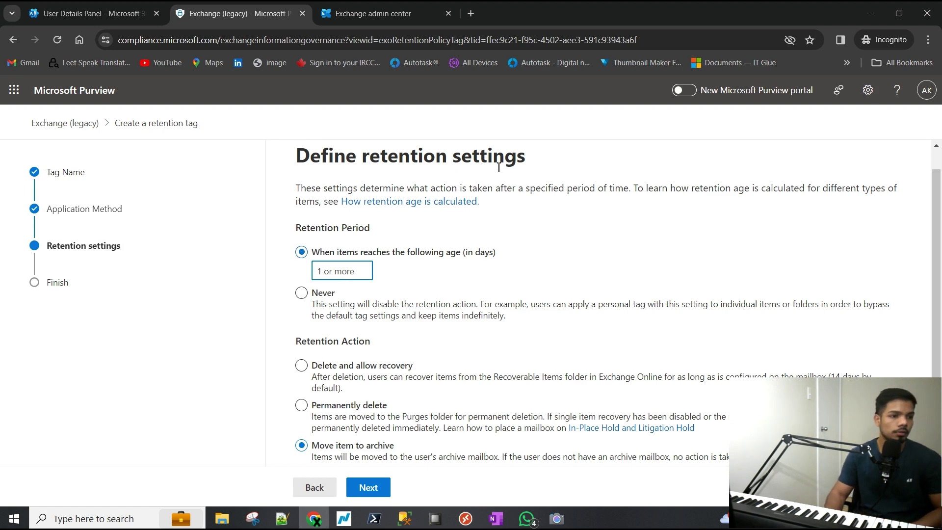
key("XF86Calculator")
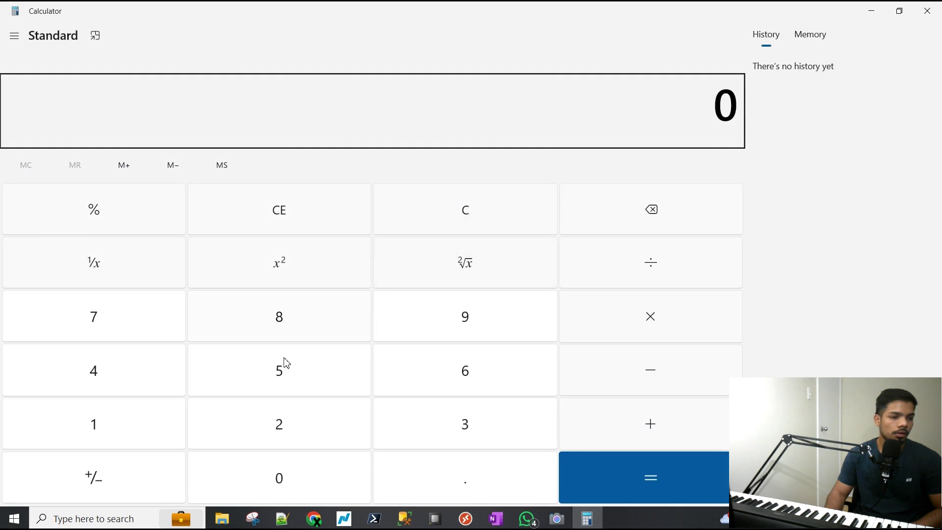
- Compute 365 × 3 = 1,095 in Calculator, copy the result, and return to Purview
left_click(442, 438)
left_click(450, 391)
left_click(324, 379)
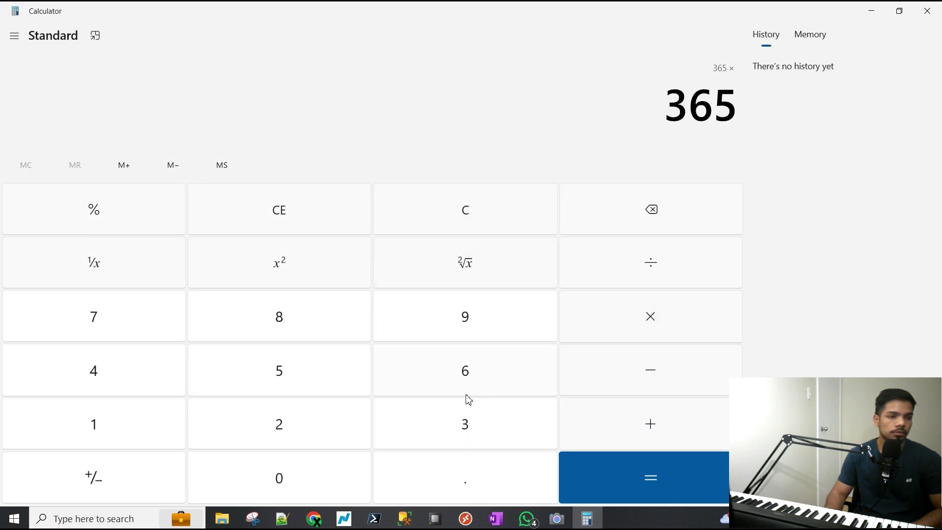
left_click(471, 423)
left_click(623, 484)
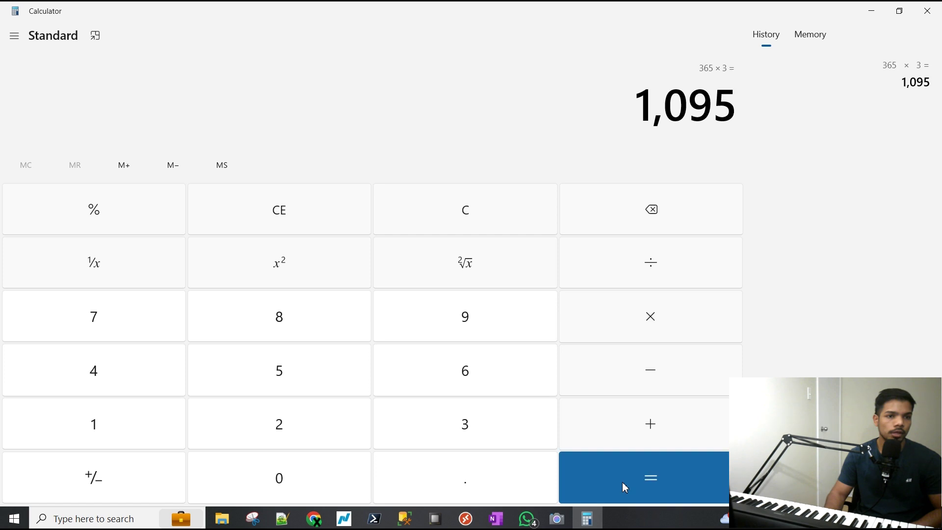
double_click(674, 108)
key("ctrl+c")
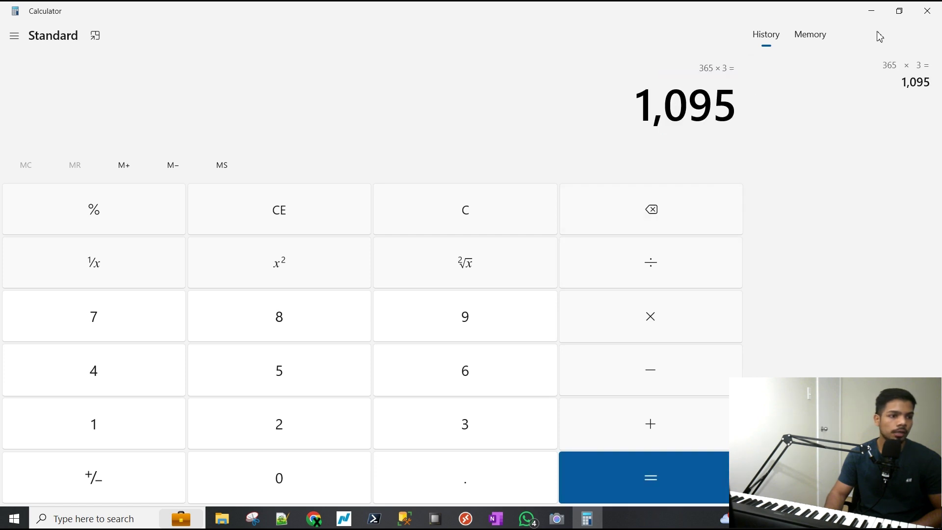
key("alt+Tab")
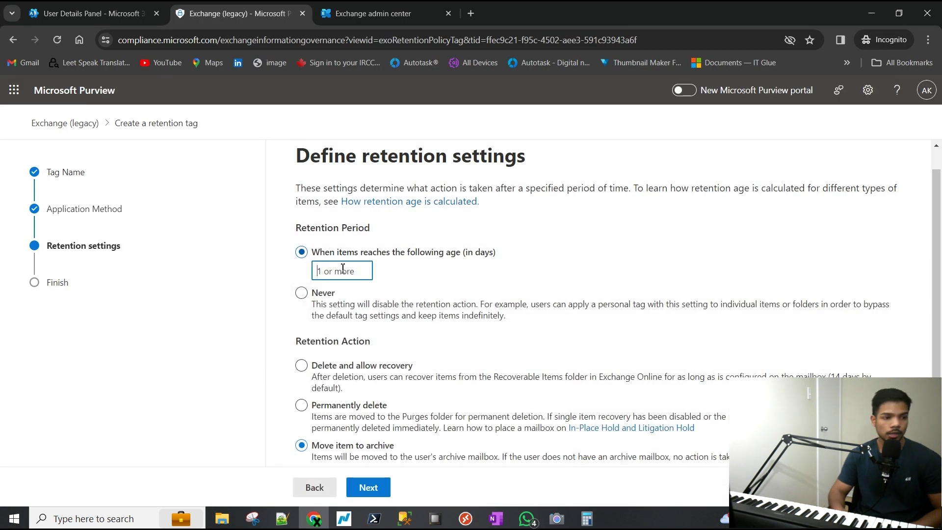
- Enter 1095 days as the retention age and create the archive tag
type("1095")
left_click(424, 319)
left_click(349, 277)
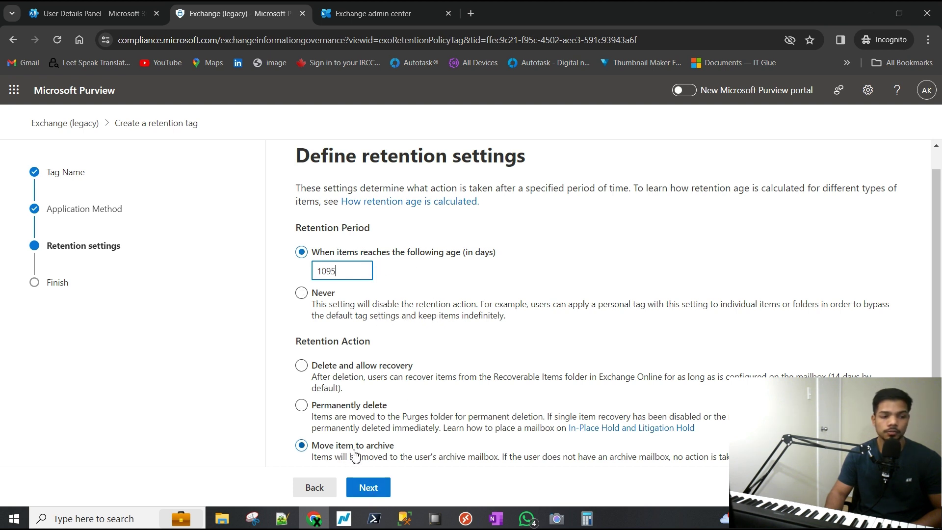
left_click(378, 488)
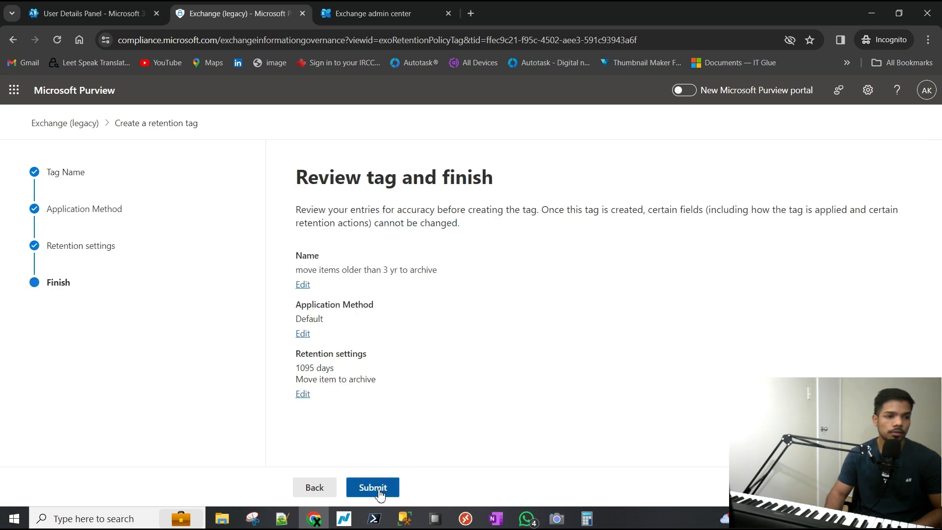
left_click(378, 488)
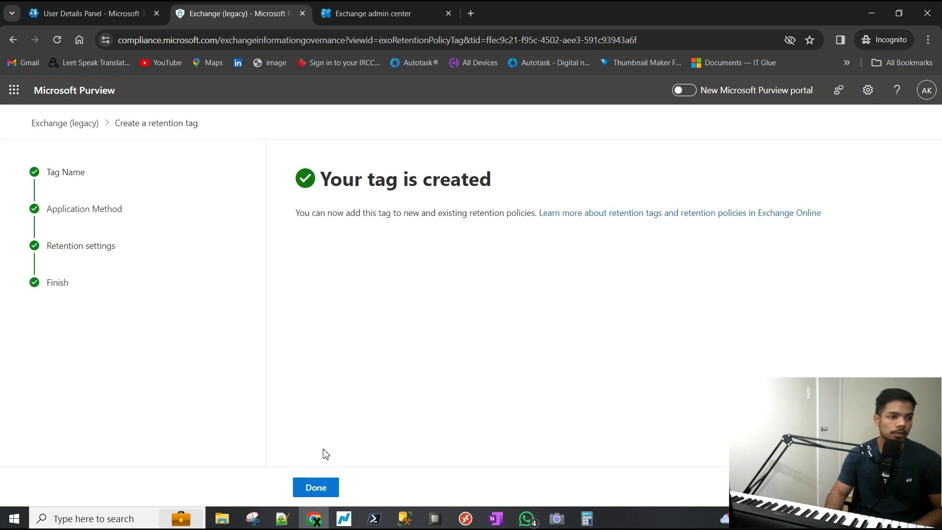
left_click(328, 489)
- Review the new 3-year archive tag's details, then go to the MRM retention policies list
scroll(465, 340, "down", 3)
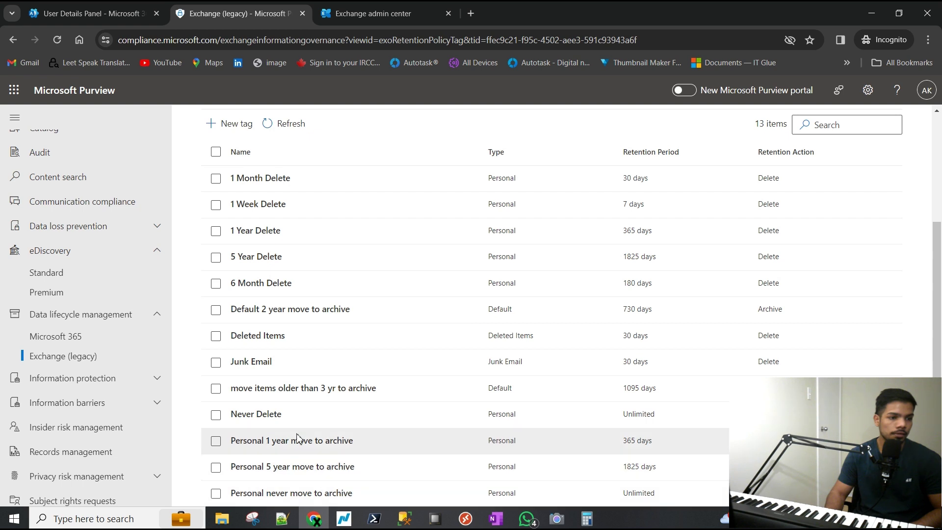
left_click(216, 389)
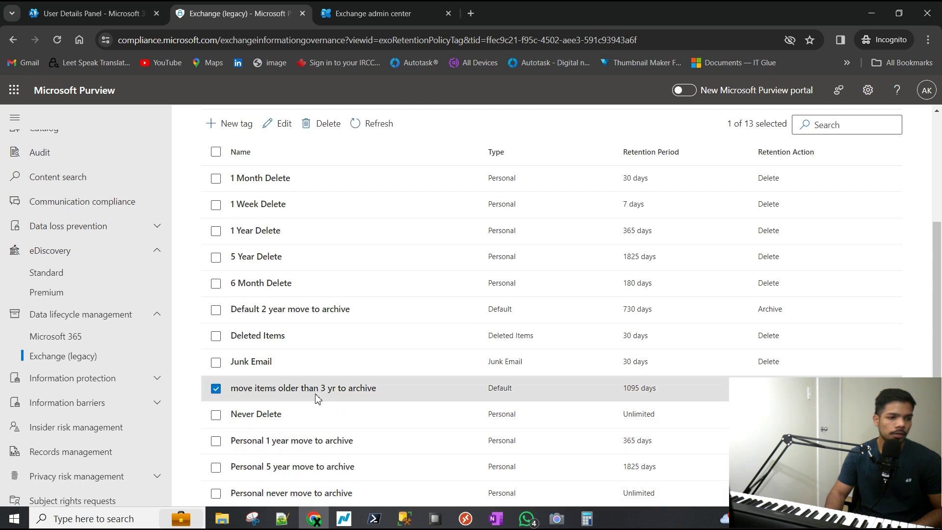
left_click(425, 401)
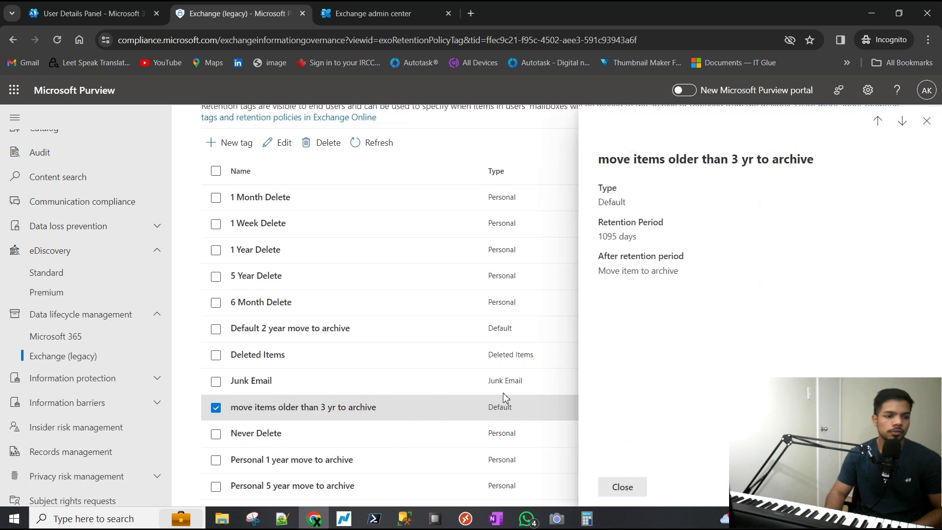
left_click(927, 120)
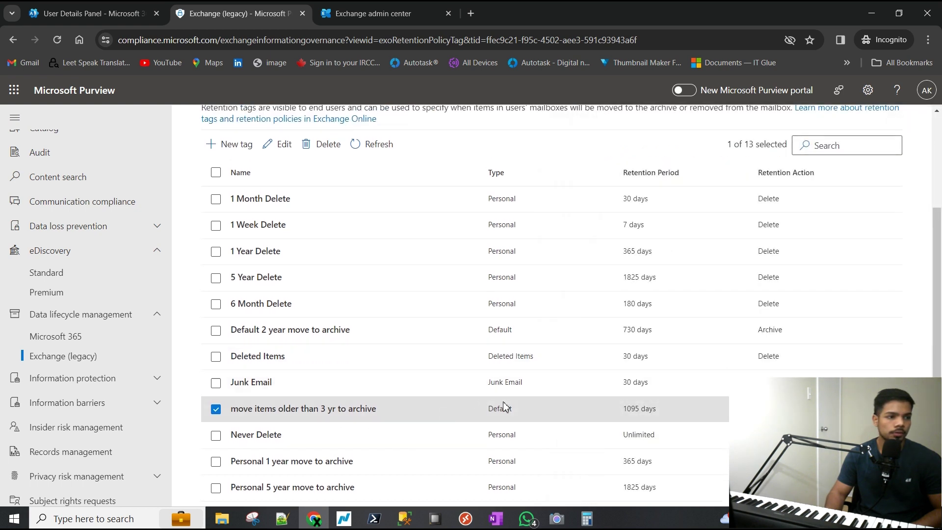
scroll(471, 406, "up", 3)
left_click(265, 181)
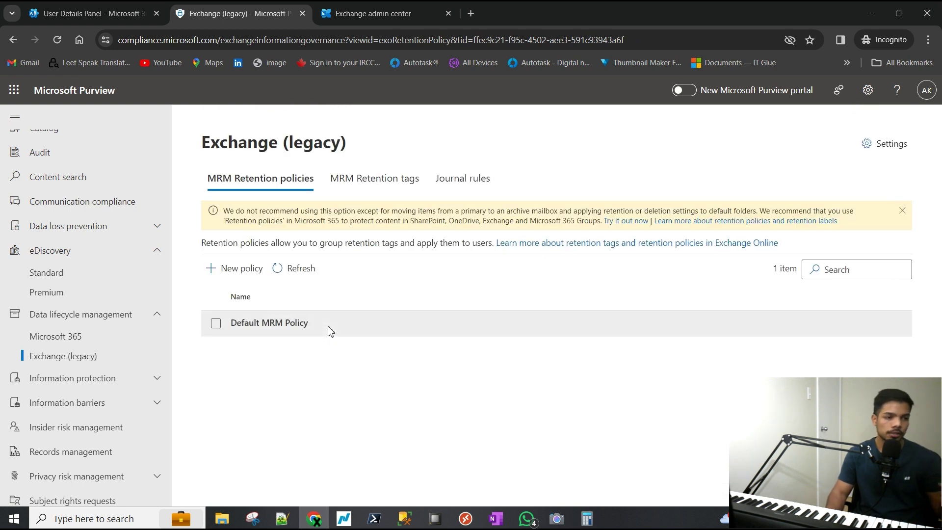
- Start a new MRM retention policy named after the user's auto-archiving policy
left_click(237, 278)
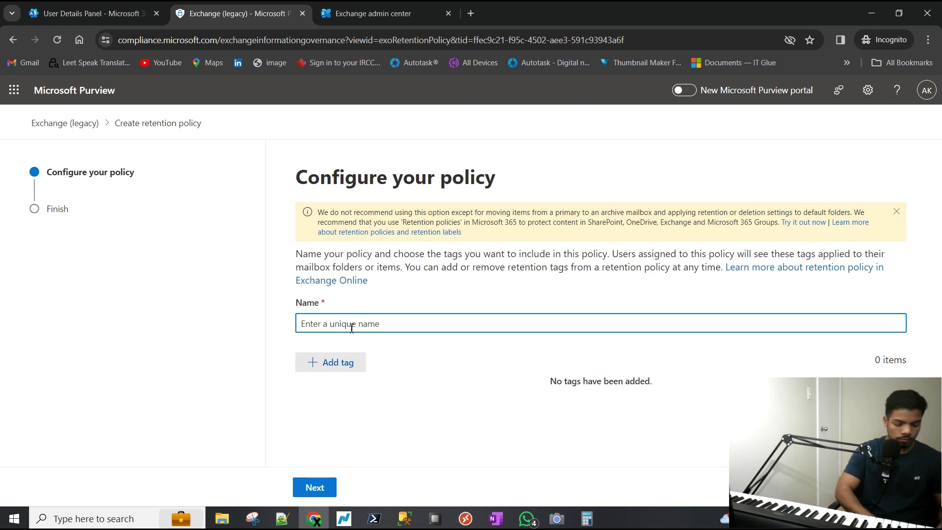
type("Adele's")
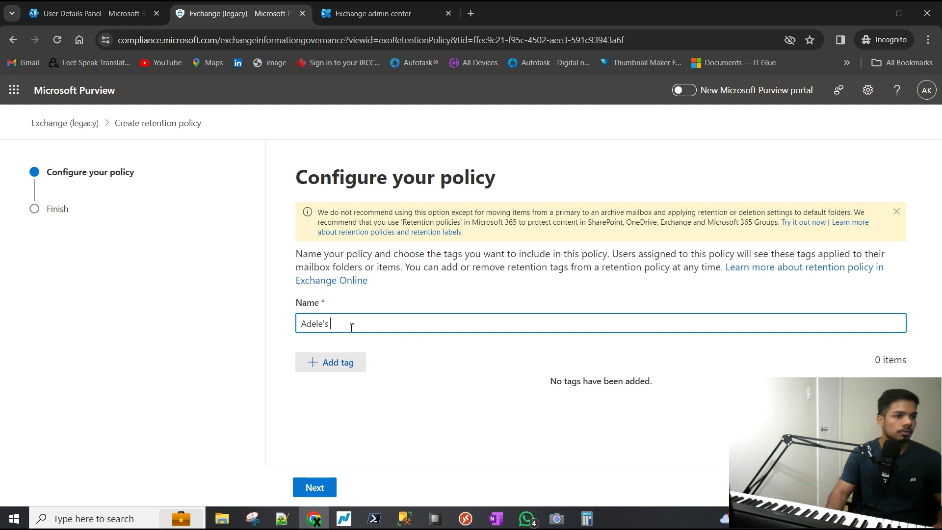
left_click(373, 13)
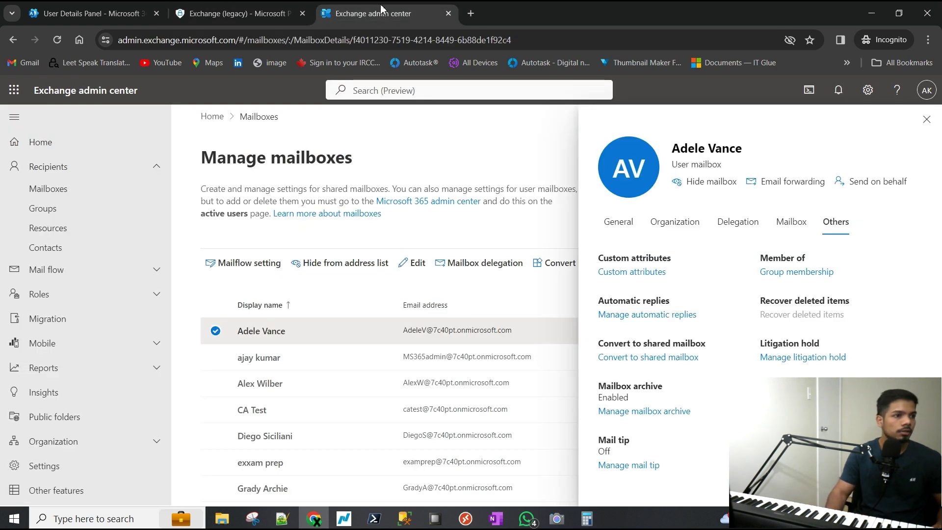
left_click(235, 13)
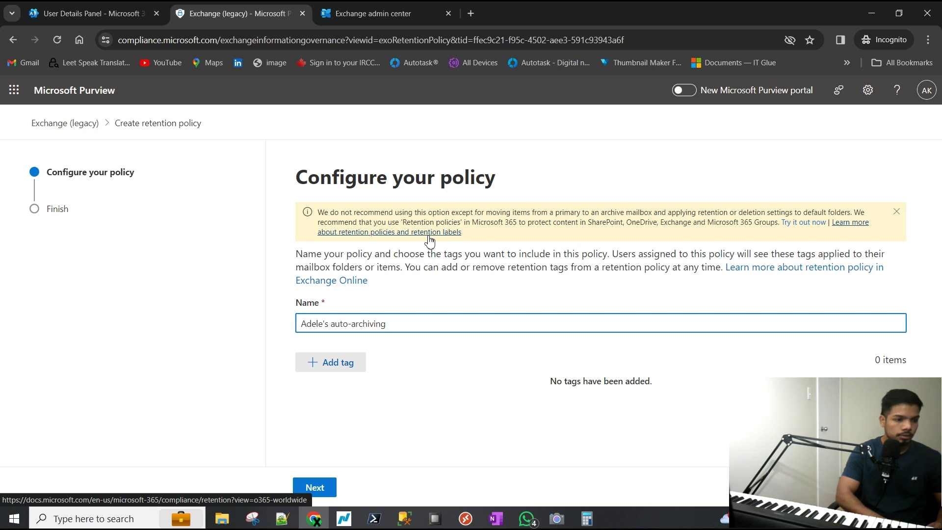
type("policy")
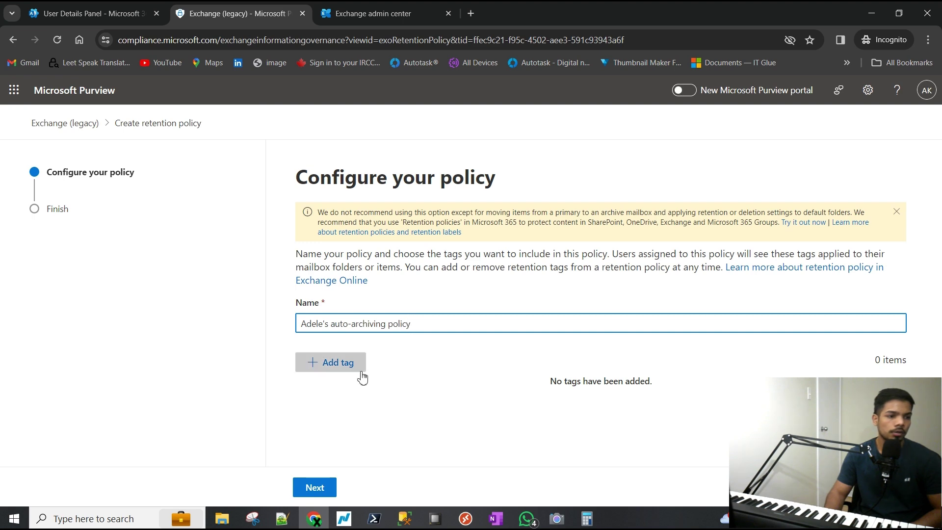
- Add the 'move items older than 3 yr to archive' tag and create the policy
left_click(343, 372)
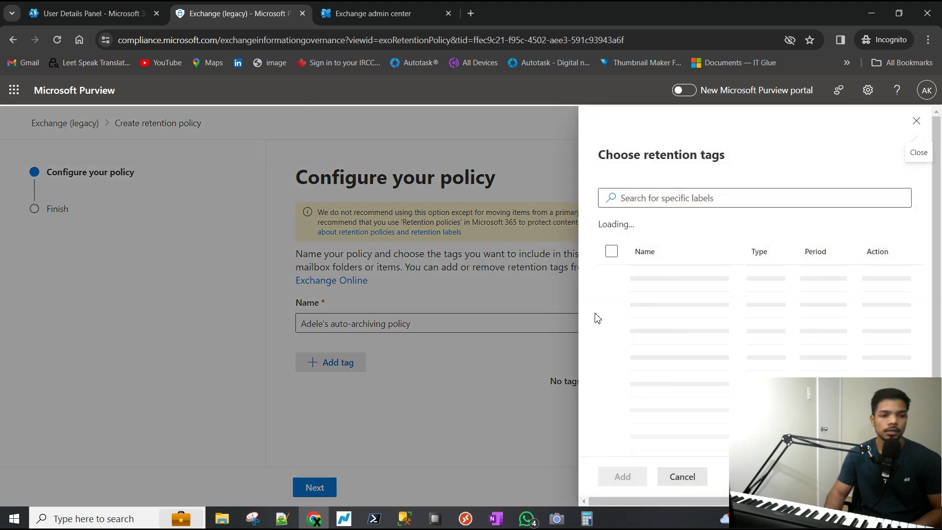
scroll(753, 376, "down", 4)
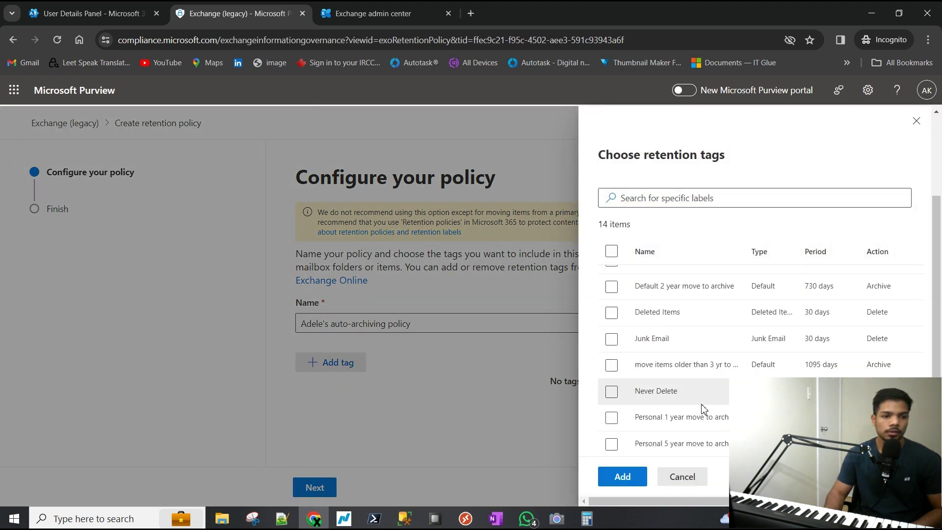
left_click(612, 311)
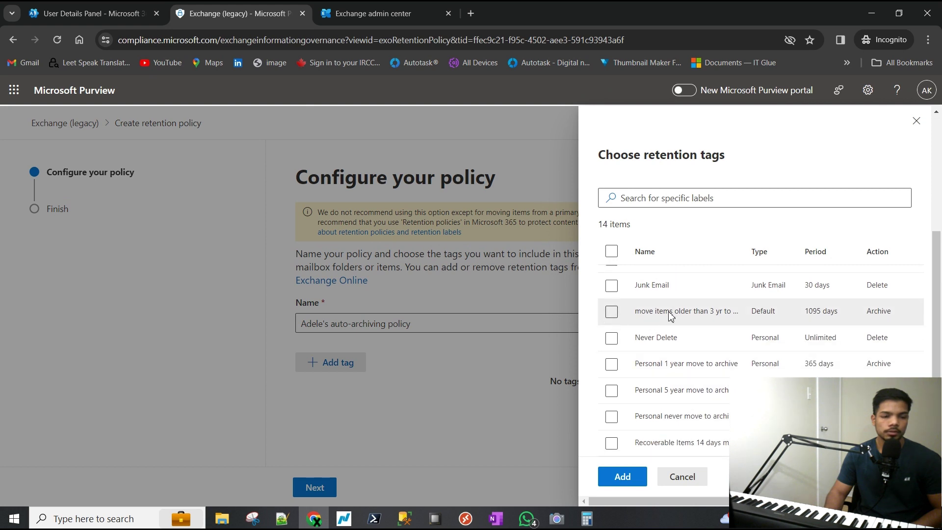
left_click(611, 312)
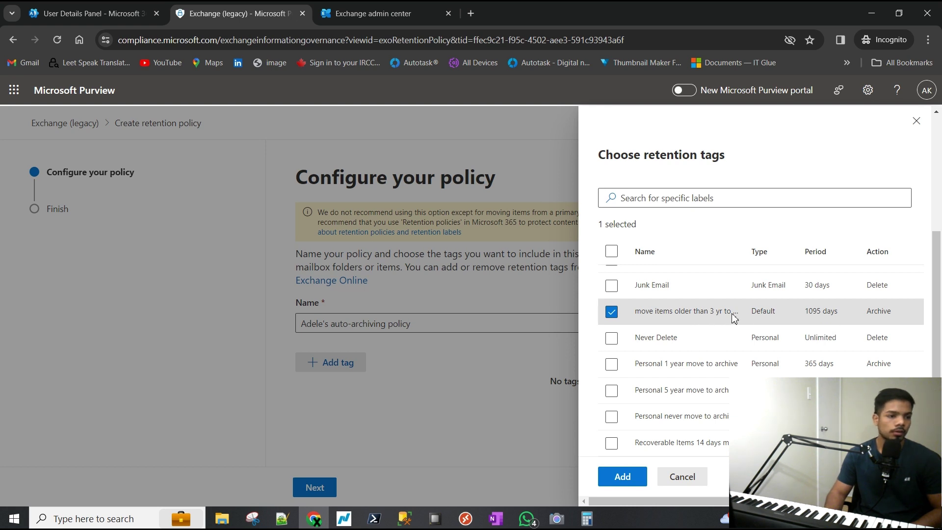
left_click(622, 477)
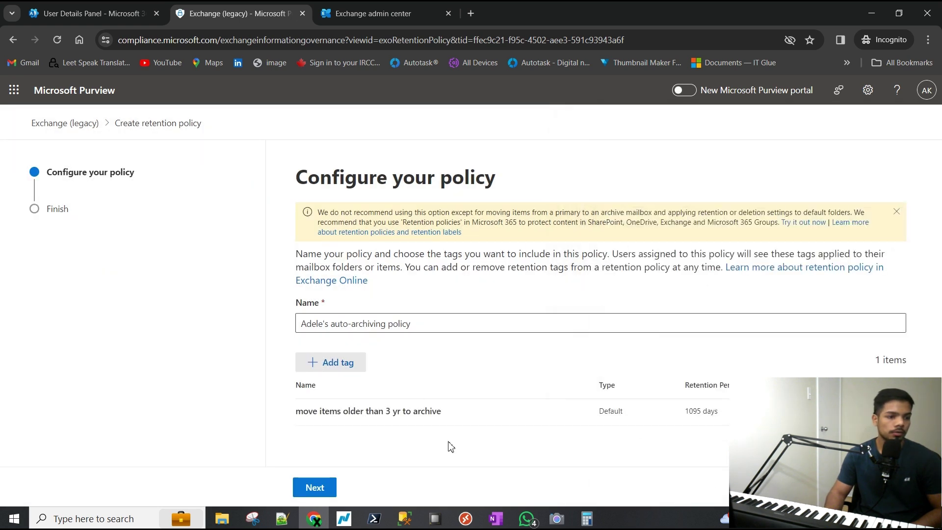
left_click(310, 486)
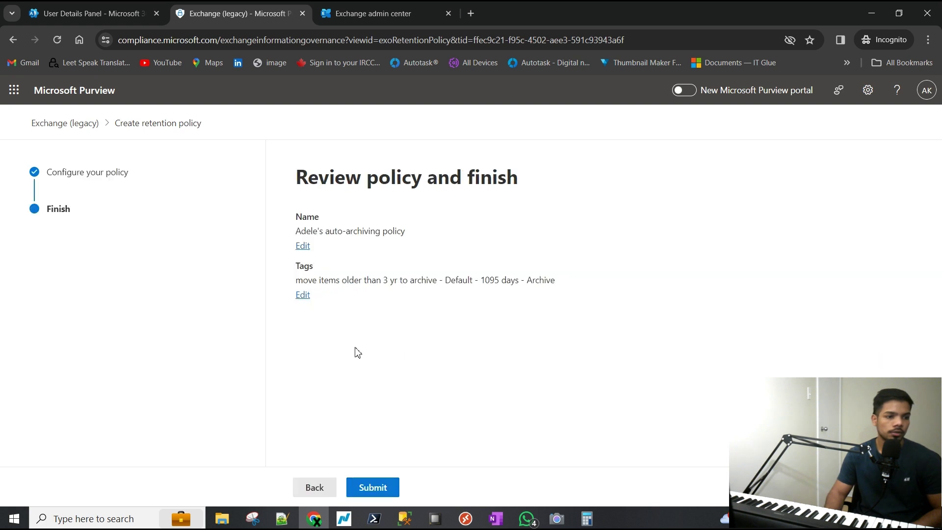
left_click(382, 489)
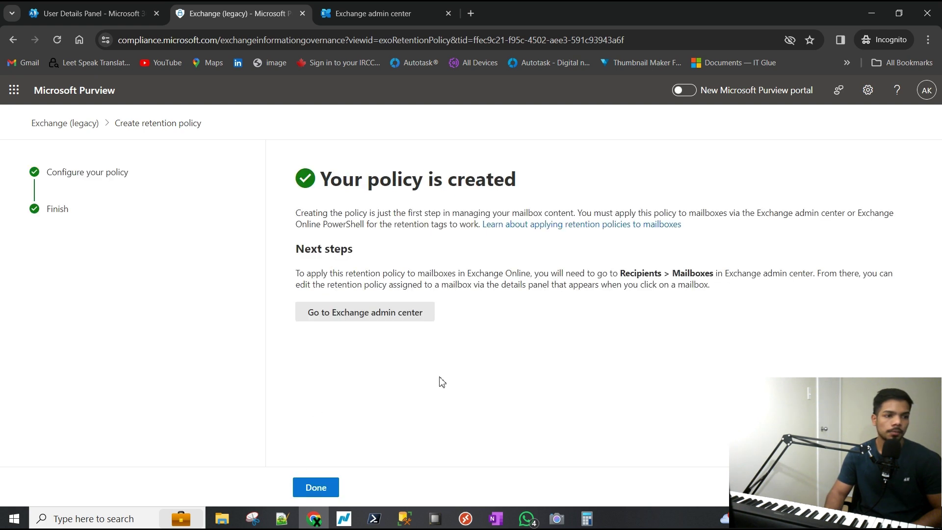
left_click(320, 489)
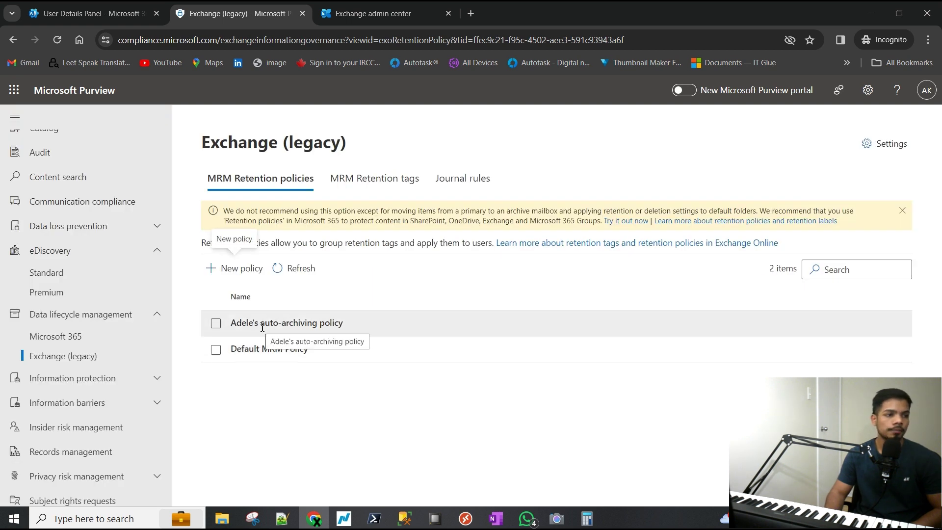
- In Exchange admin center, reload Mailboxes and reopen the user's mailbox details
left_click(382, 15)
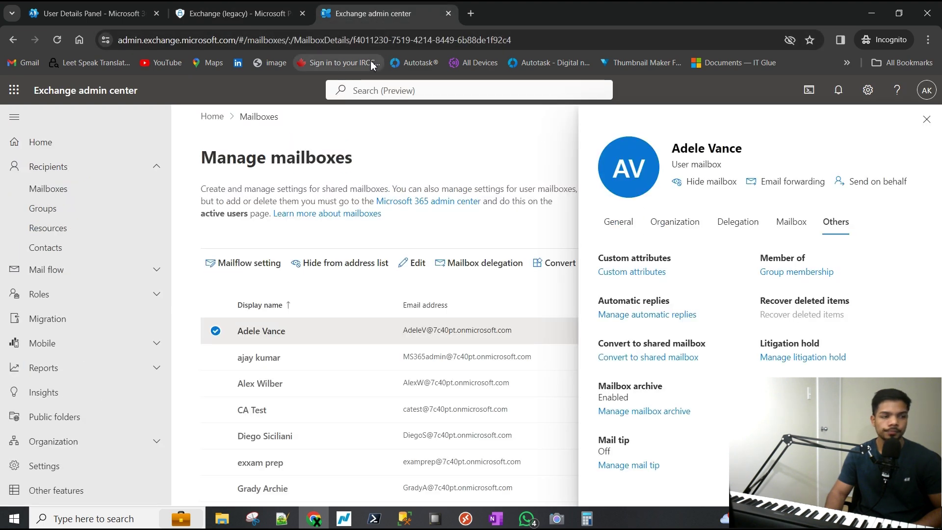
left_click(93, 13)
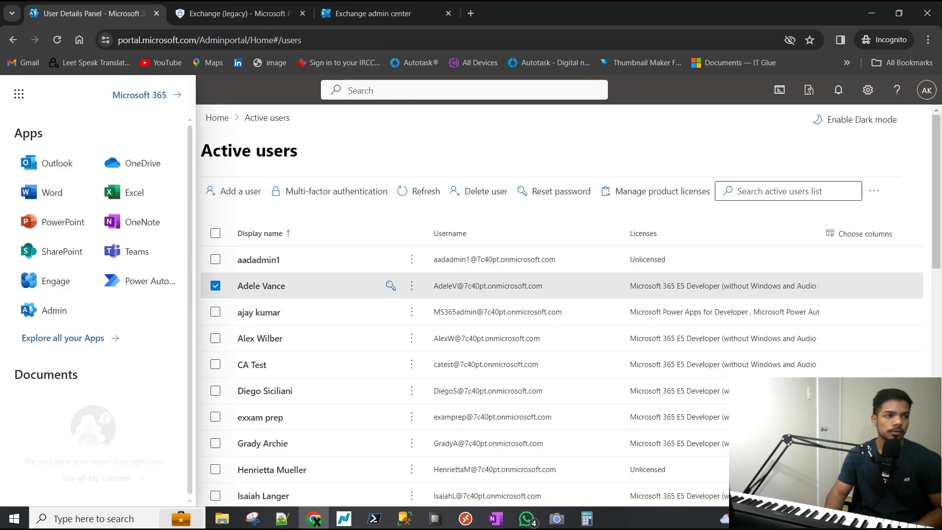
left_click(343, 15)
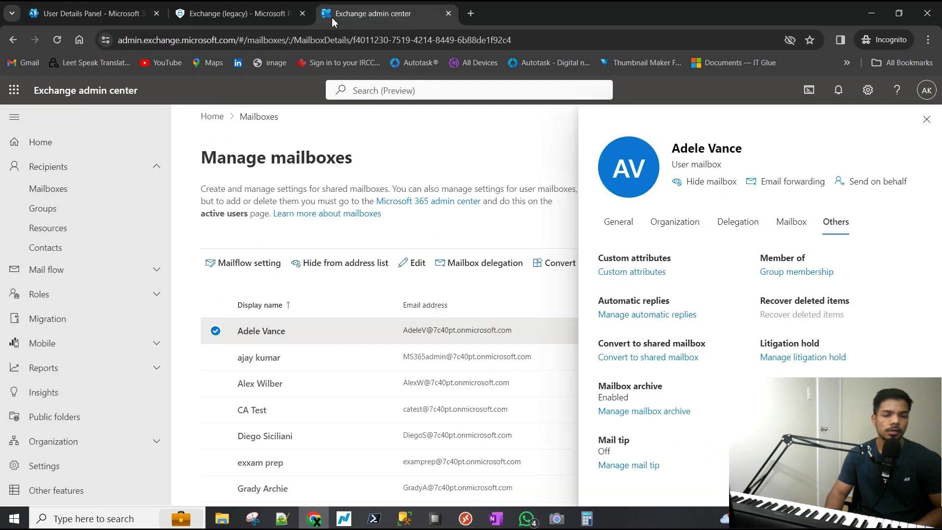
left_click(926, 119)
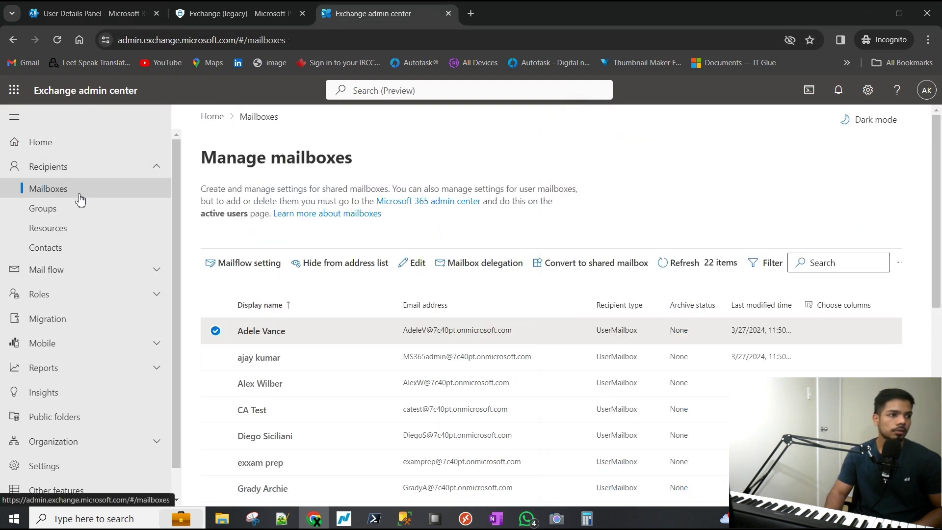
left_click(57, 40)
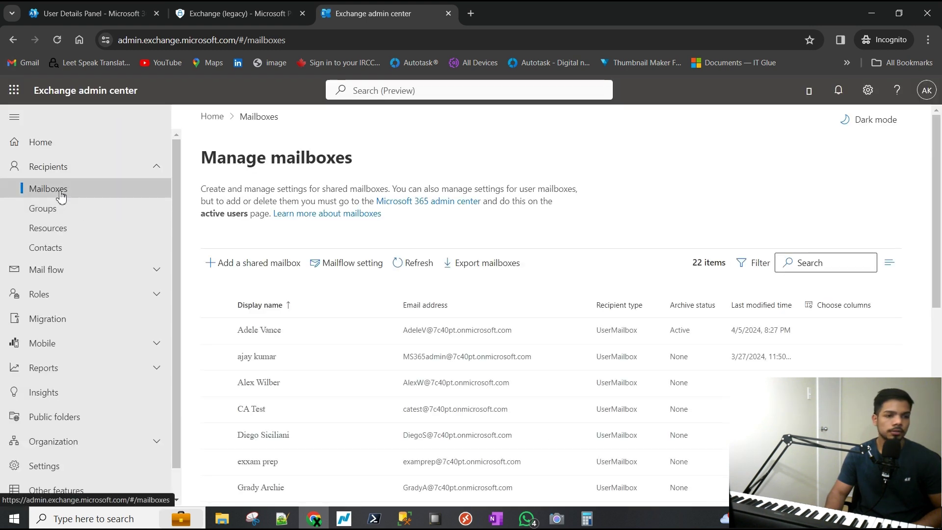
left_click(533, 341)
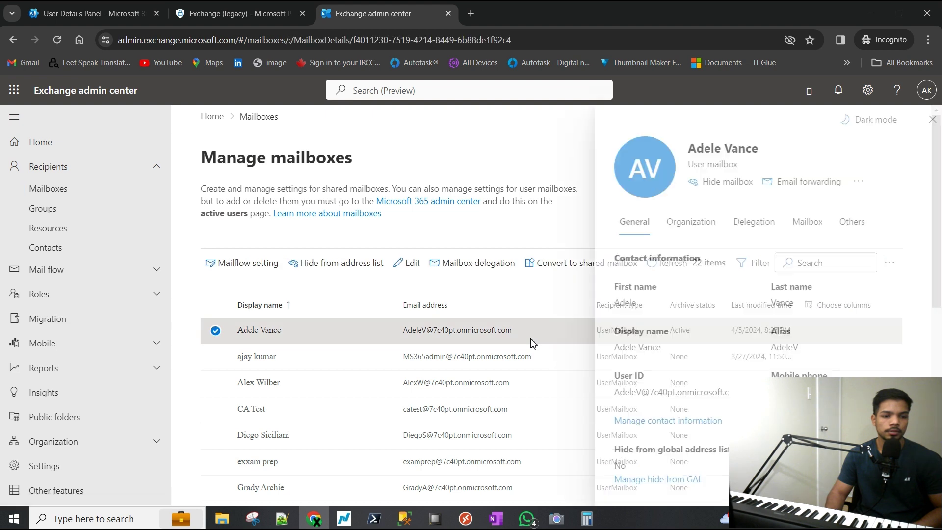
- Check the Mailbox tab's policies, where the retention policy is still Default MRM Policy
scroll(740, 351, "down", 2)
scroll(742, 355, "up", 2)
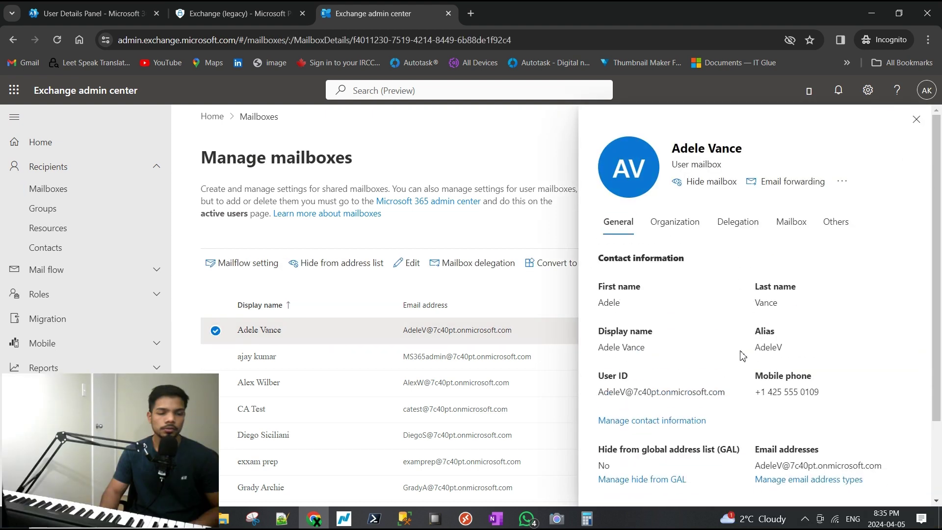
left_click(791, 229)
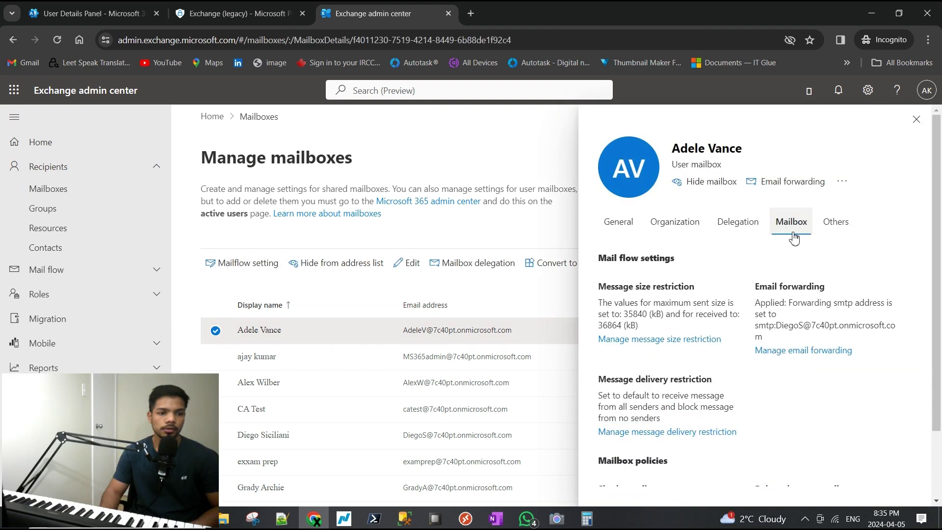
left_click(835, 230)
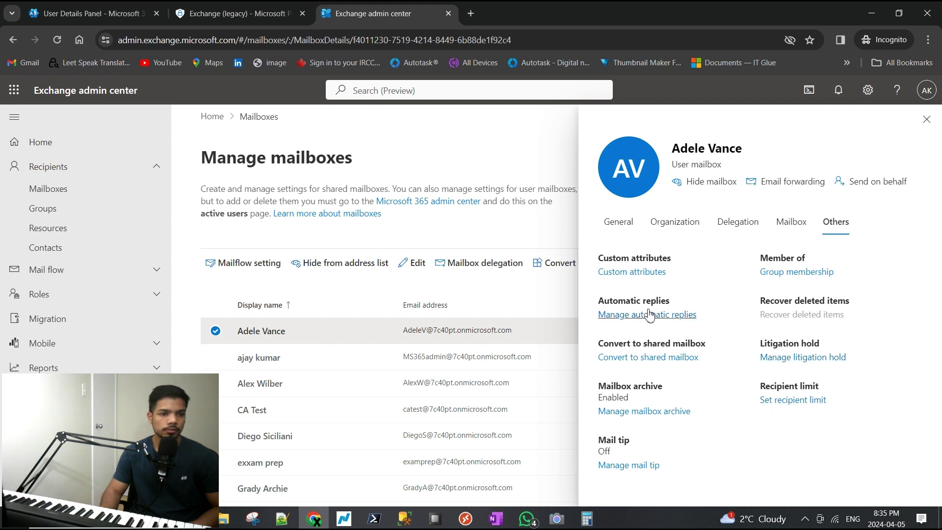
left_click(791, 222)
scroll(728, 375, "down", 1)
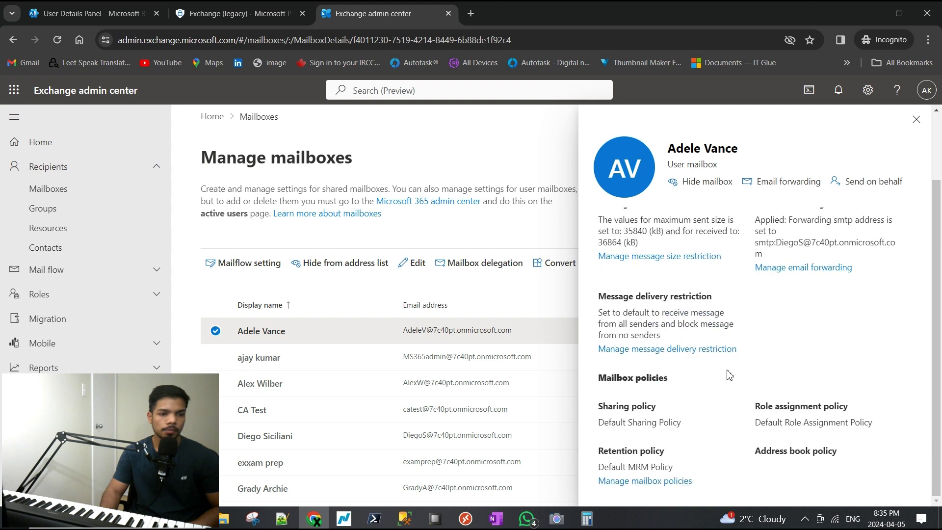
triple_click(626, 378)
scroll(728, 271, "up", 1)
scroll(739, 385, "down", 1)
left_click(694, 433)
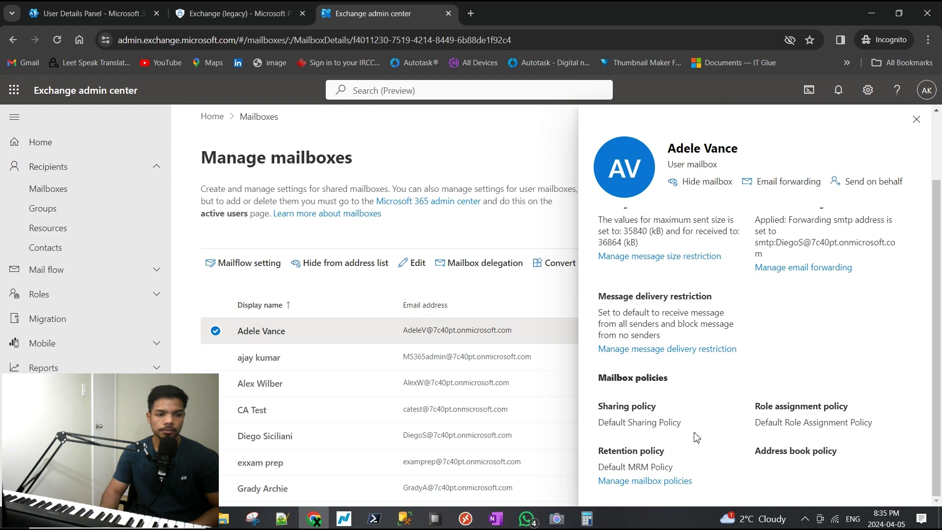
triple_click(620, 454)
left_click(626, 470)
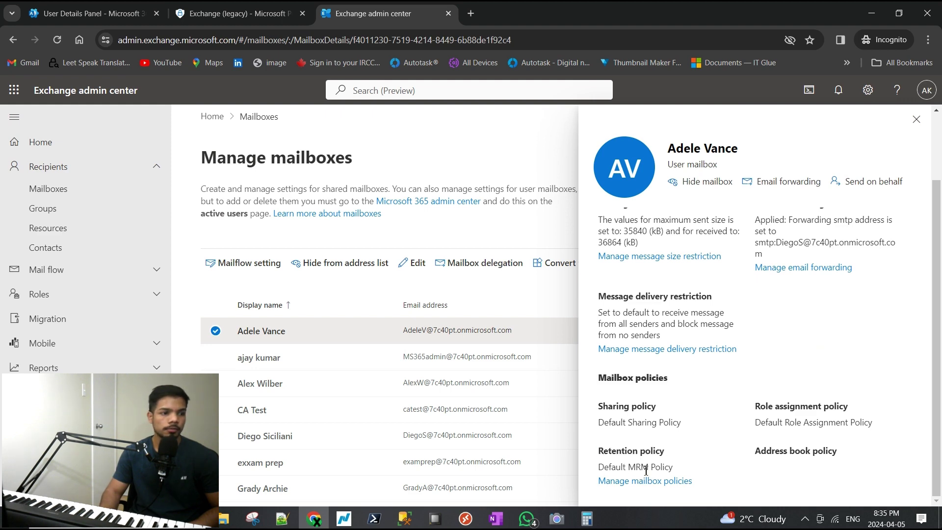
left_click(236, 13)
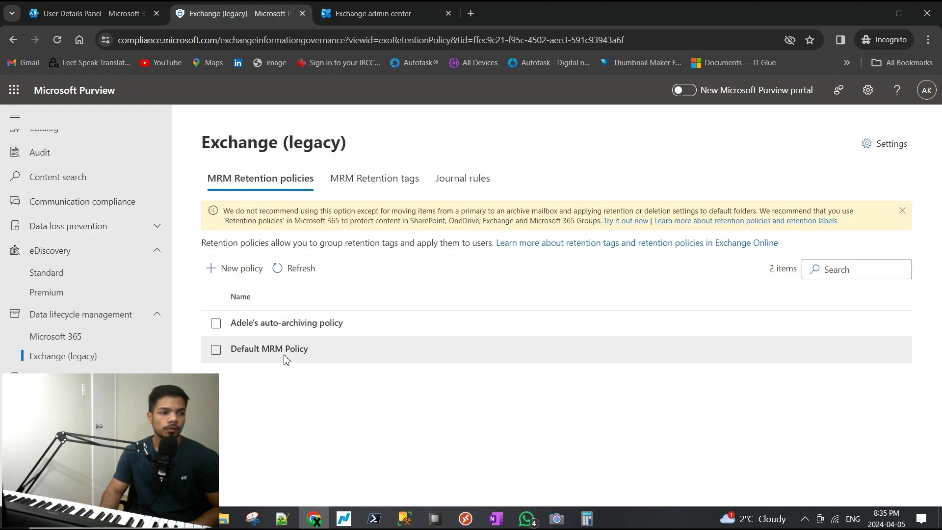
left_click(381, 22)
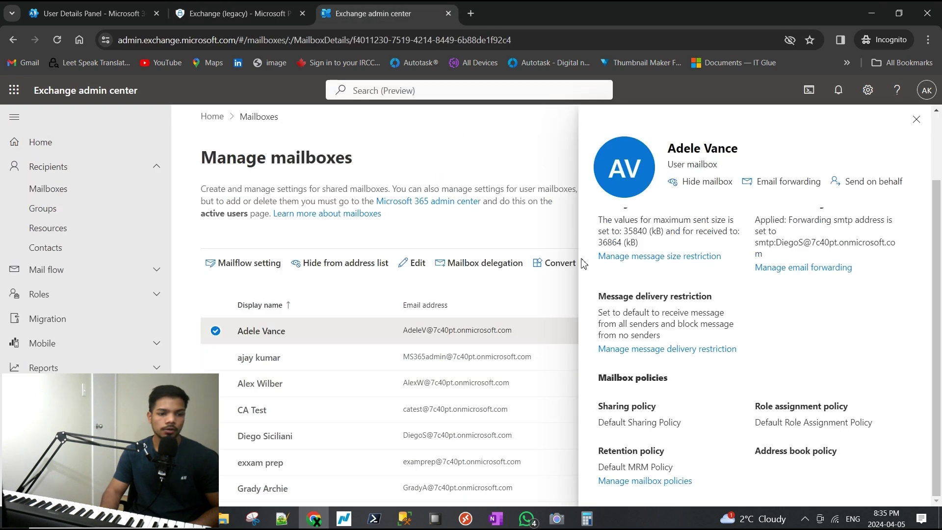
- Set the mailbox's retention policy to the user's new auto-archiving policy and save
left_click(663, 483)
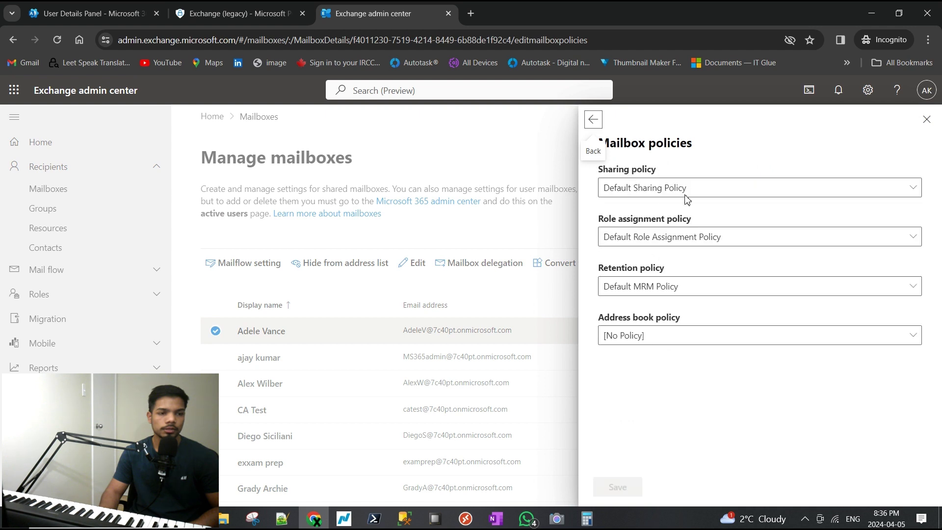
left_click(685, 188)
left_click(648, 286)
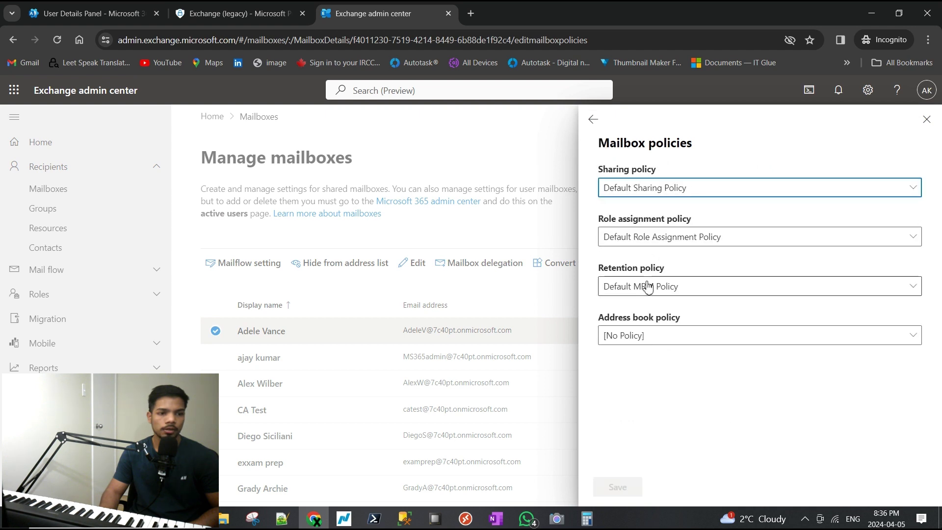
left_click(652, 287)
left_click(652, 338)
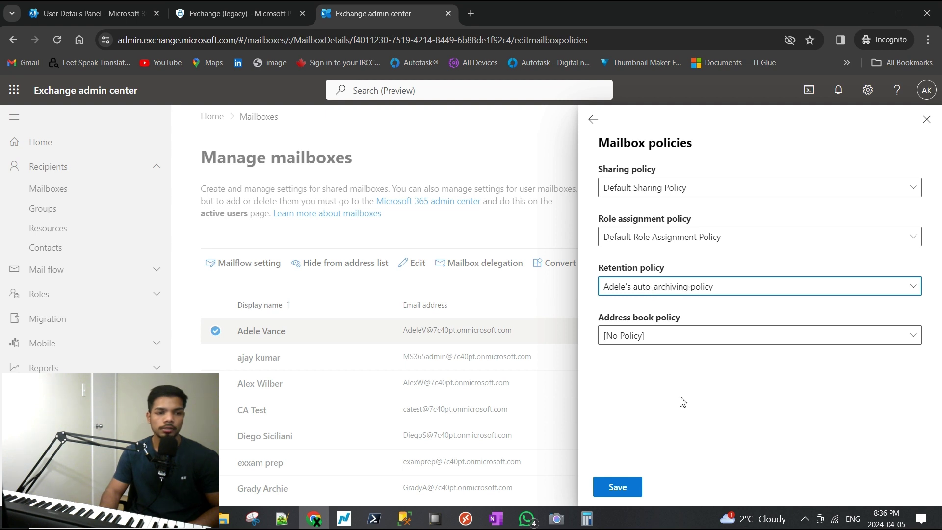
left_click(620, 488)
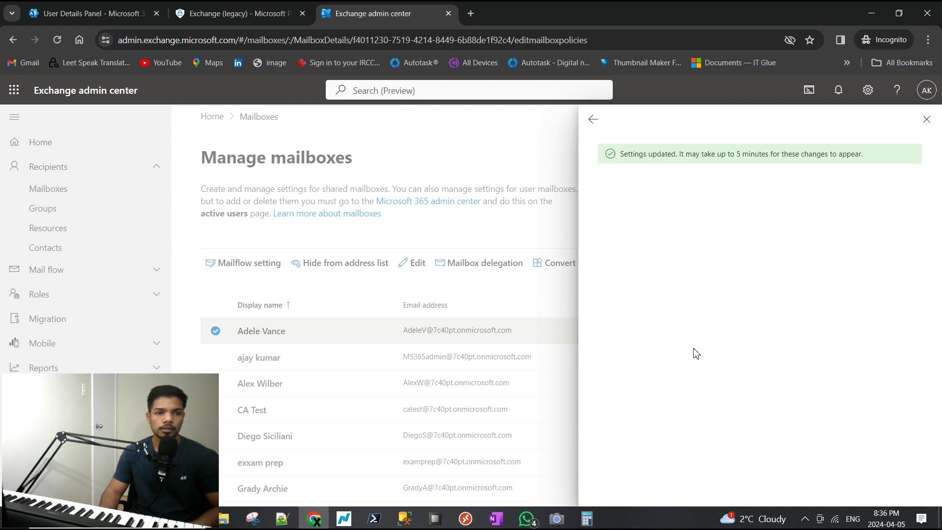
left_click(593, 120)
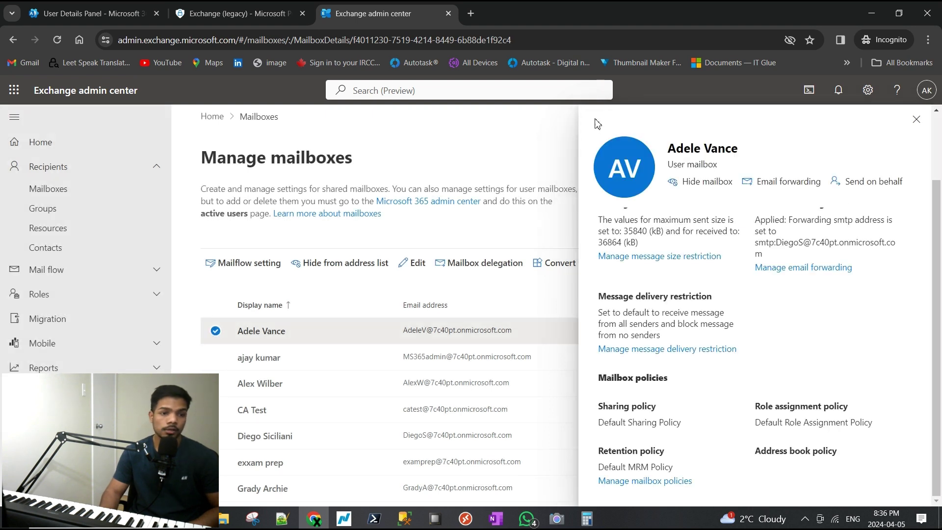
scroll(777, 267, "up", 2)
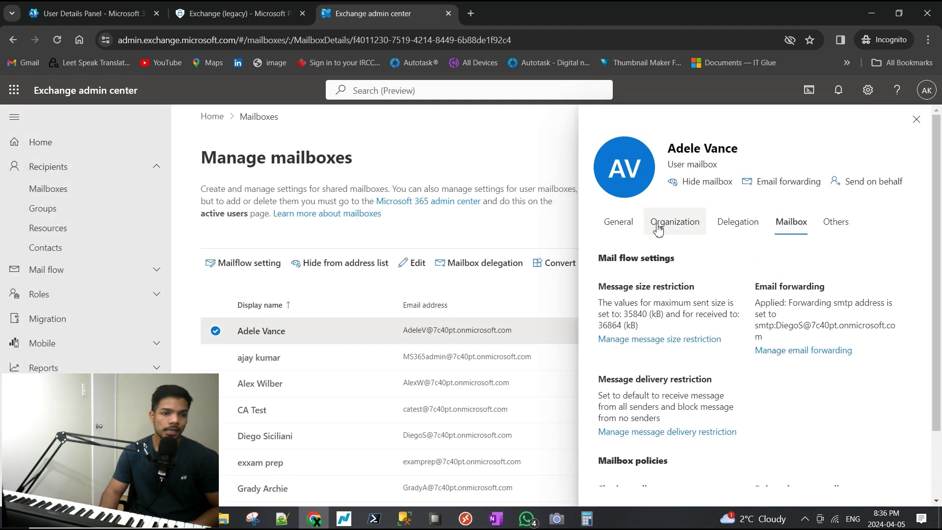
- View the user's General tab, then return to the Purview MRM retention policies list
left_click(630, 229)
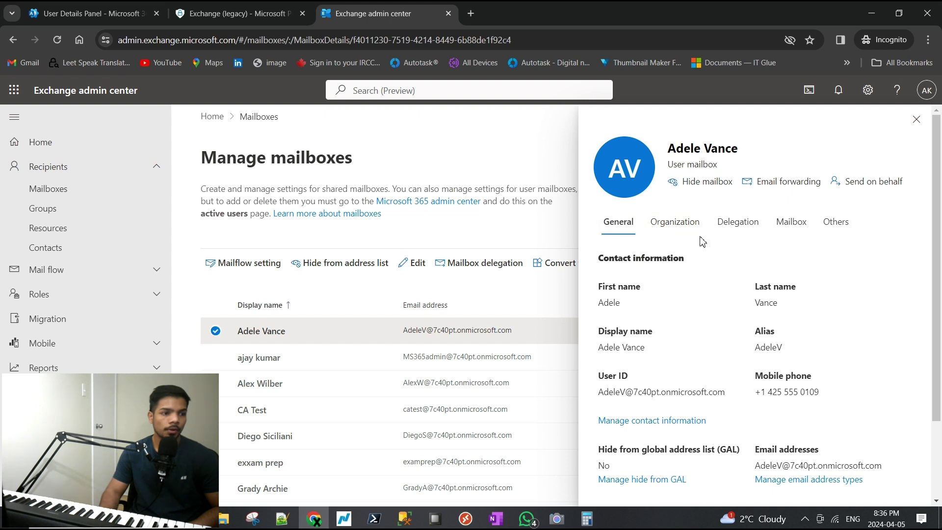
left_click(314, 13)
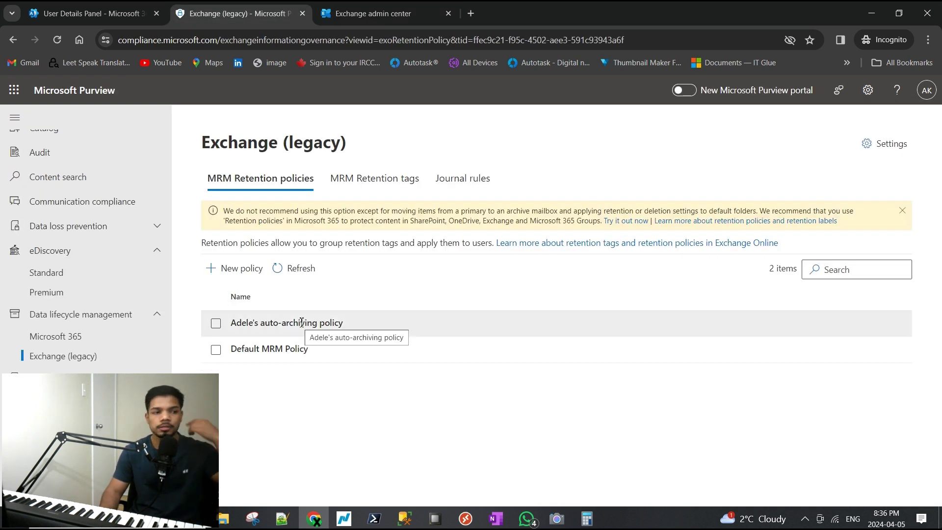
left_click(369, 13)
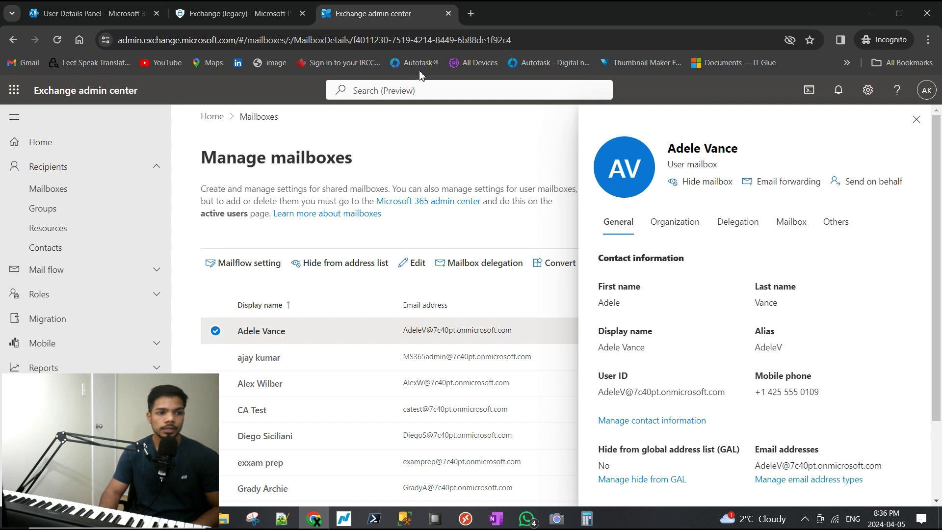
left_click(243, 11)
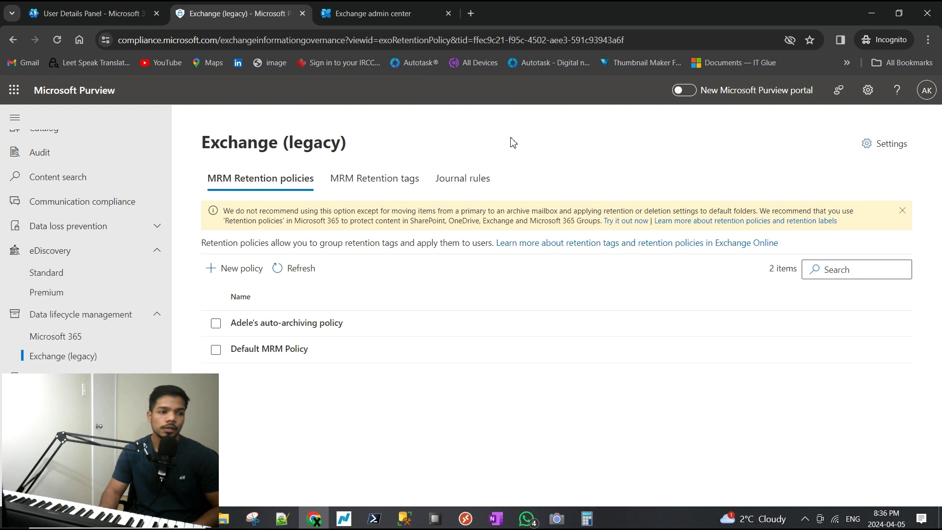